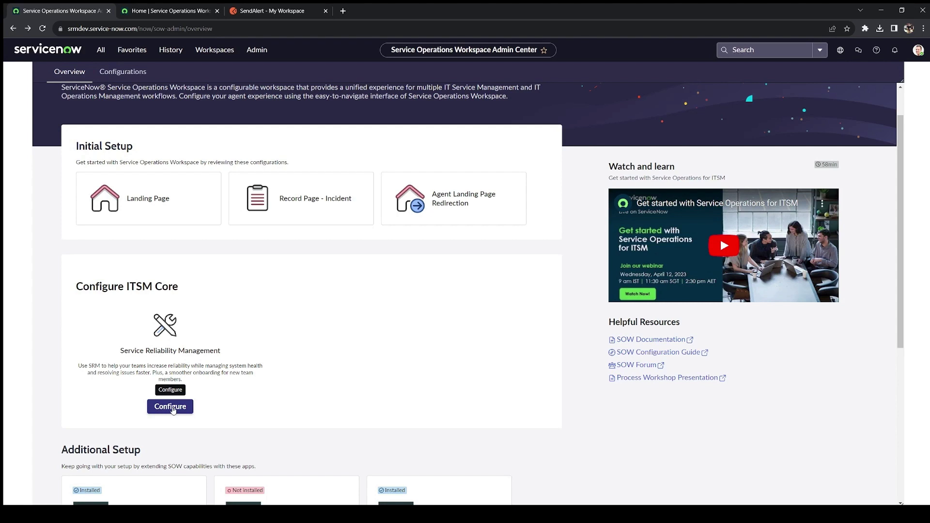
Open the Service Reliability Management configuration and look over the admin assignment and the services available for import
left_click(173, 410)
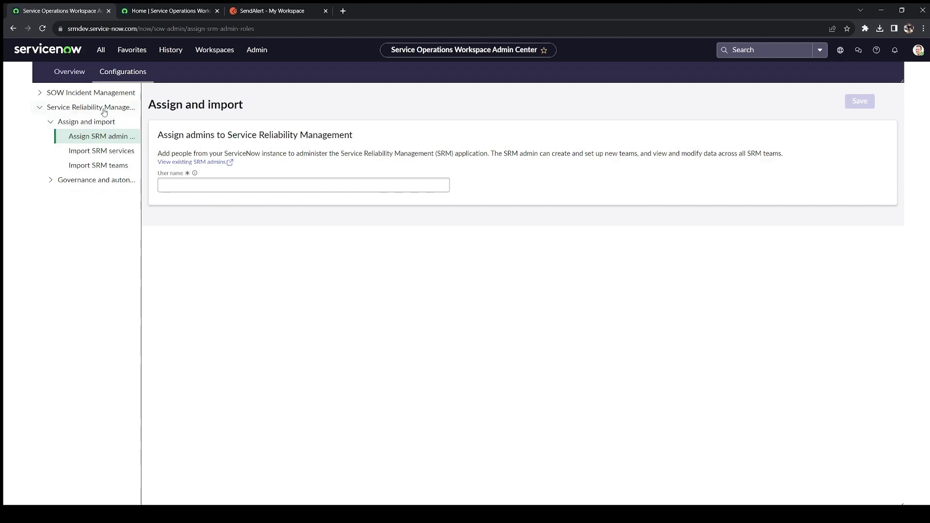
left_click(170, 181)
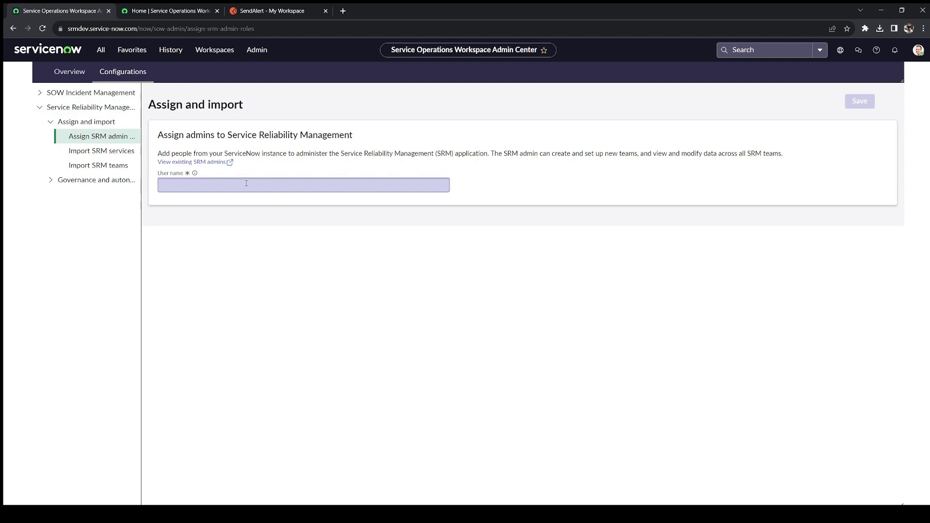
left_click(114, 156)
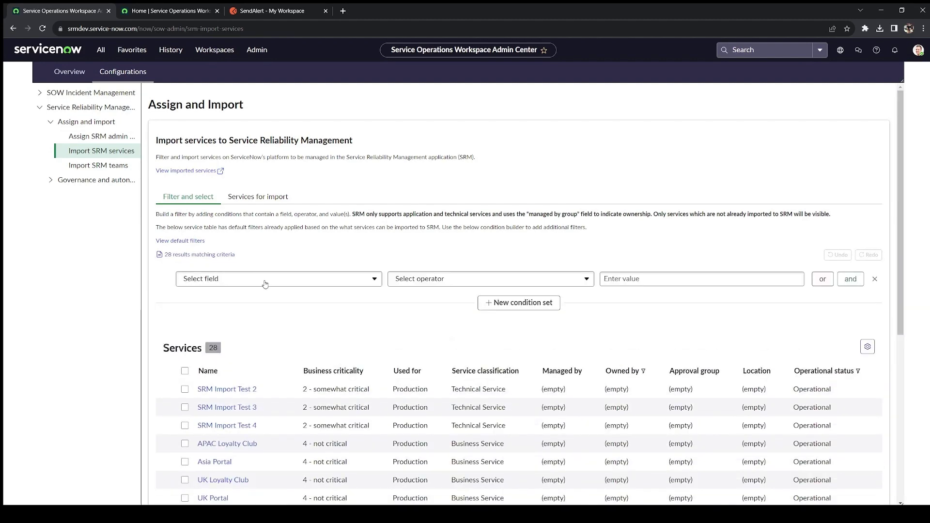
scroll(237, 390, "down", 3)
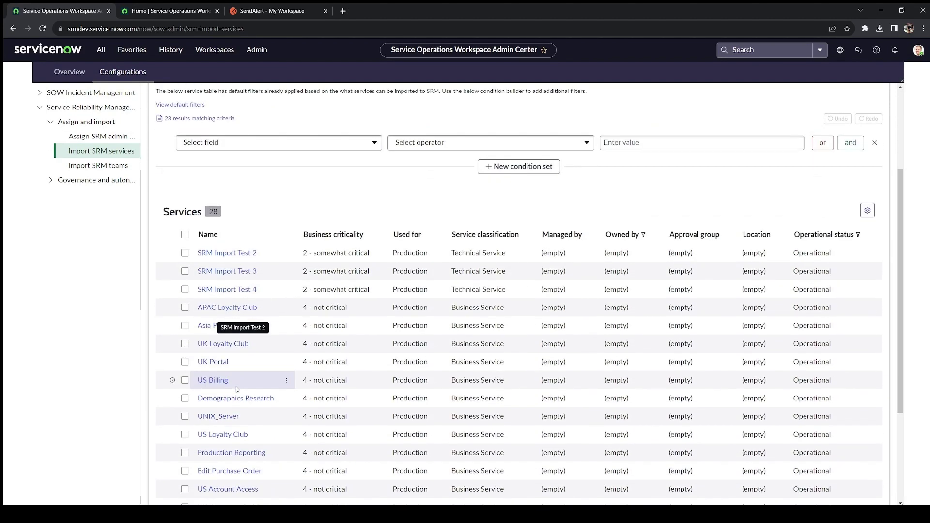
left_click(237, 387)
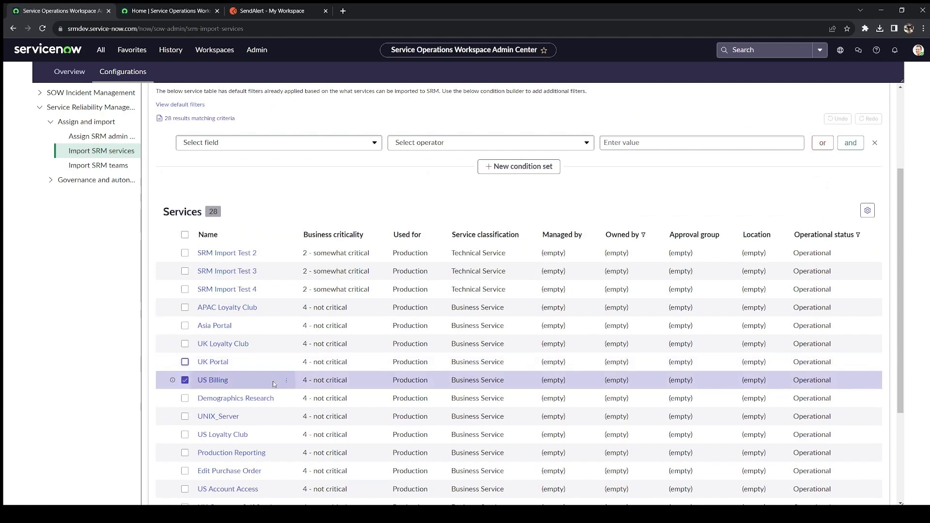
left_click(185, 362)
scroll(185, 362, "down", 3)
Examine the list of teams available for import into Service Reliability Management
left_click(106, 166)
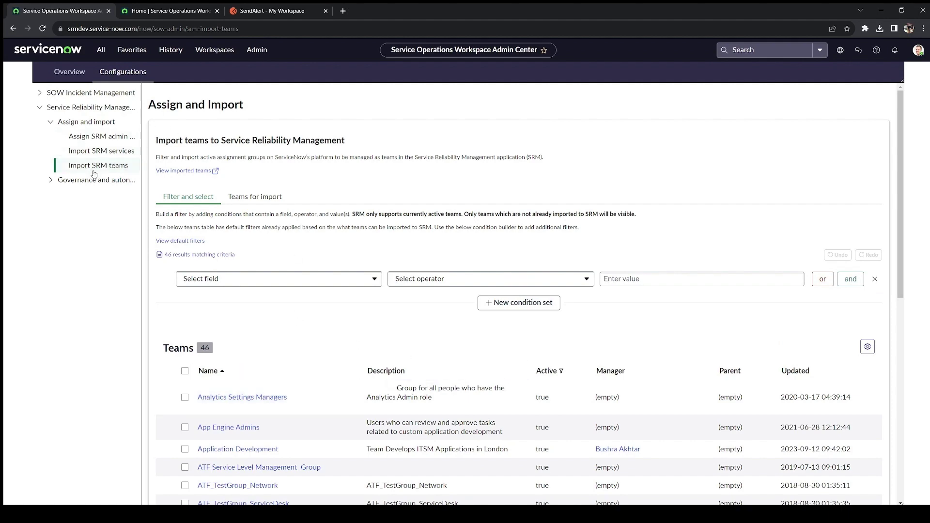
scroll(260, 291, "down", 2)
scroll(230, 379, "down", 5)
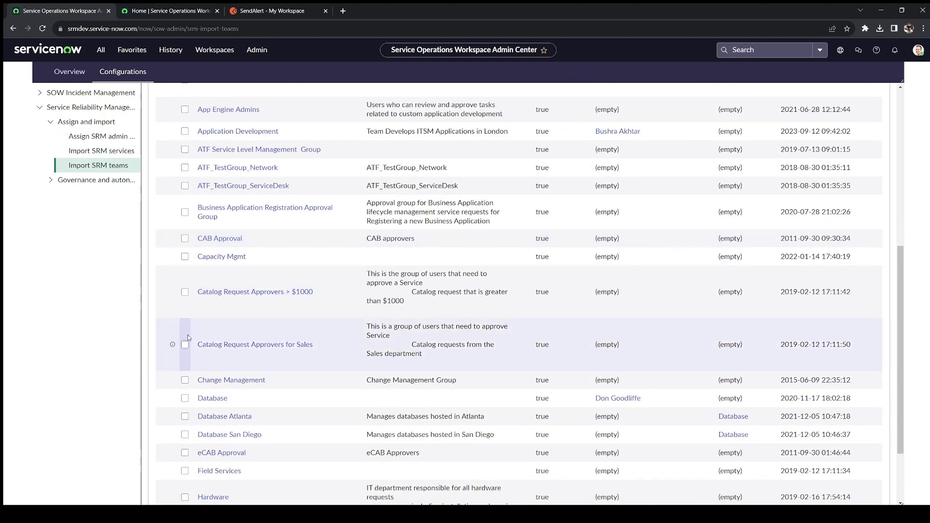
Review the Governance and autonomy settings for service governance, team governance and error budgets
left_click(94, 186)
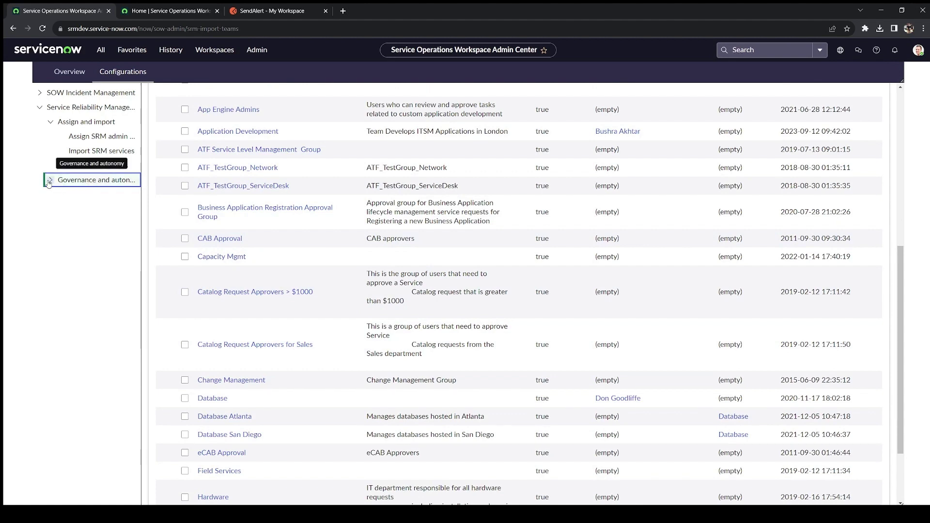
left_click(49, 183)
left_click(99, 194)
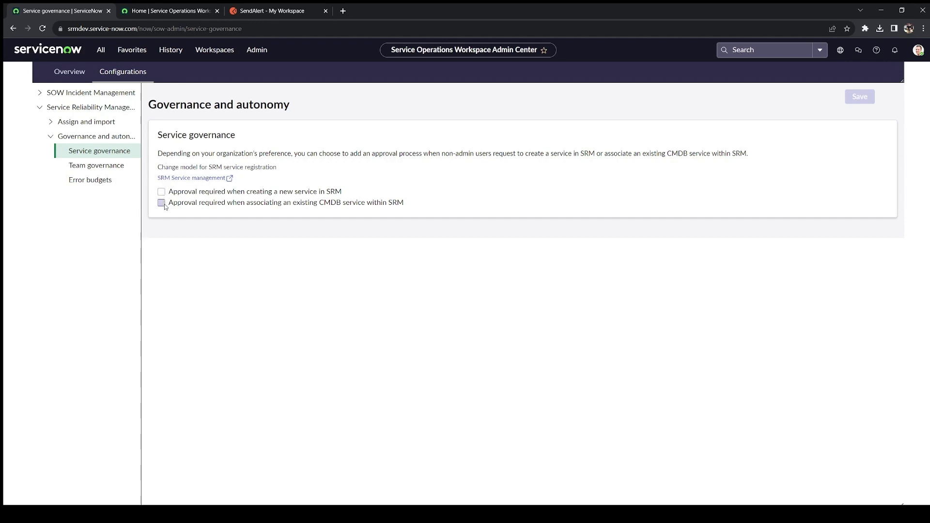
left_click(106, 170)
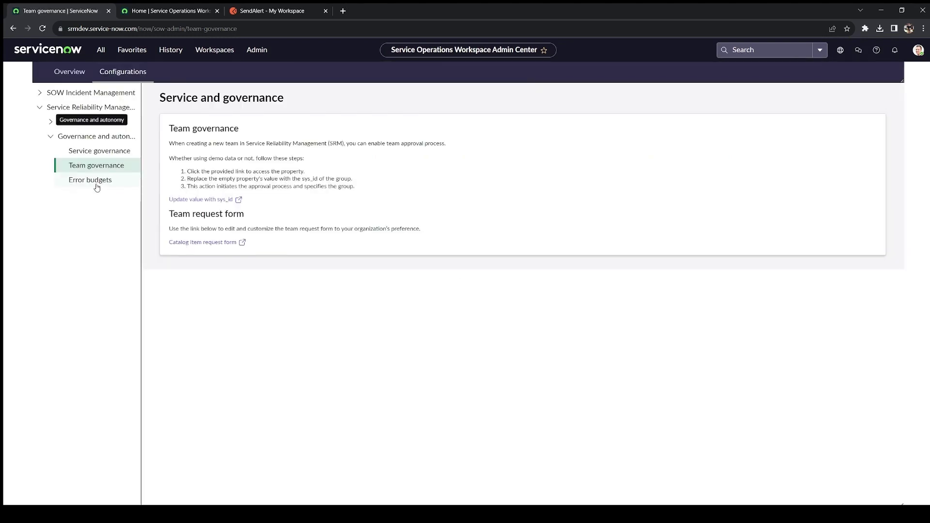
left_click(95, 185)
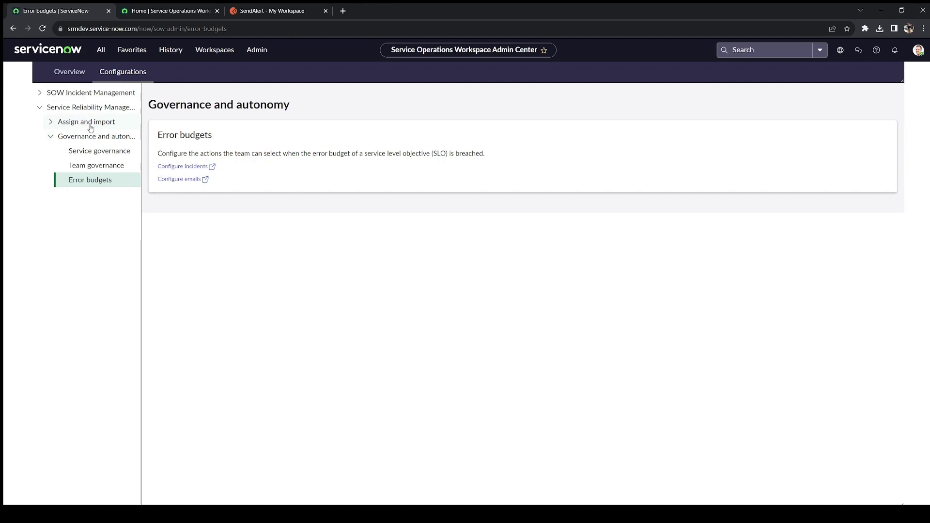
left_click(96, 167)
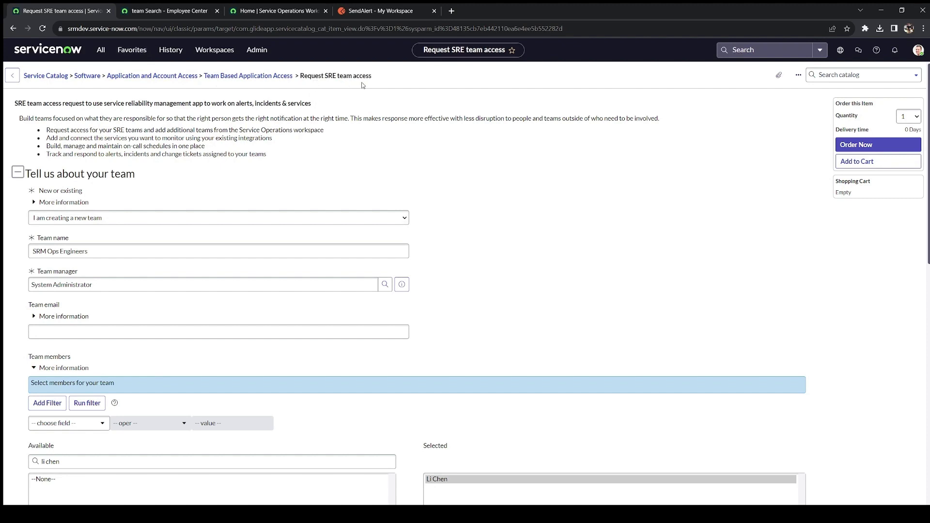
Review the filled-in SRE team access request for the new SRM Ops Engineers team and order it
scroll(205, 196, "down", 2)
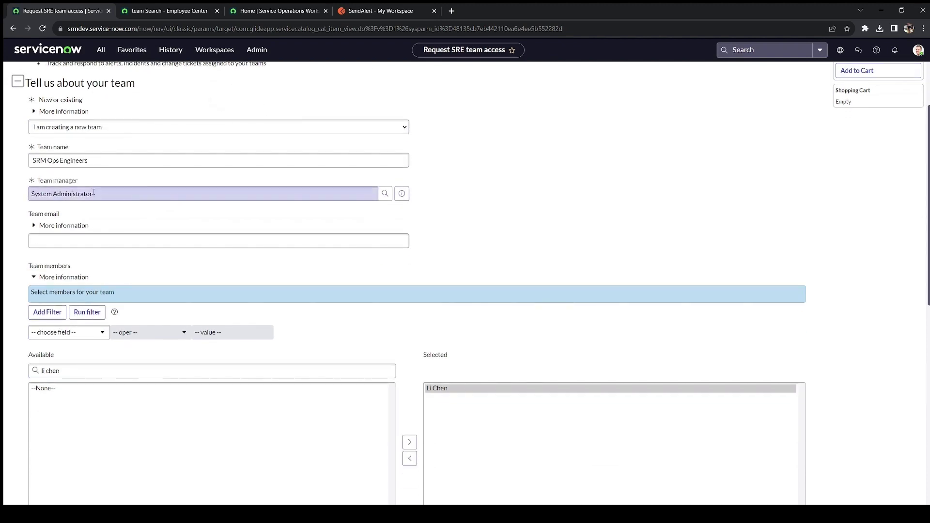
scroll(104, 193, "down", 1)
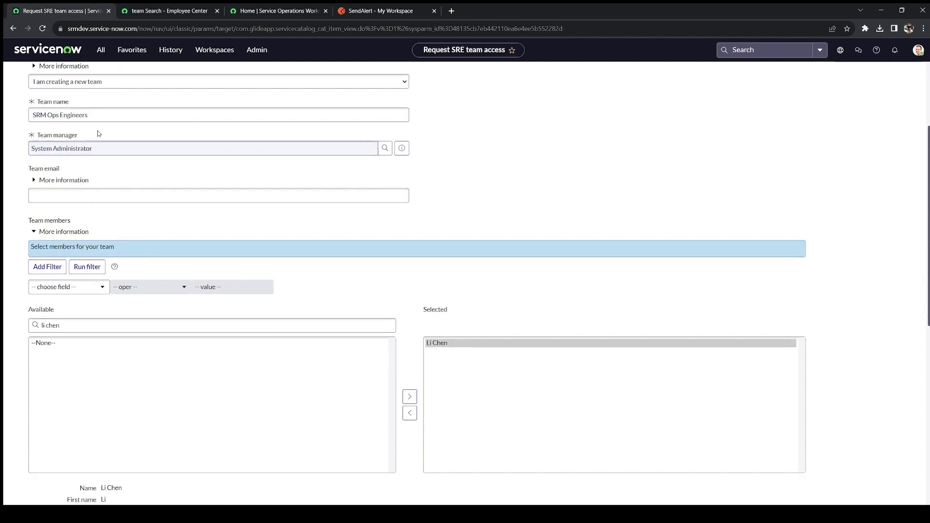
scroll(107, 169, "down", 1)
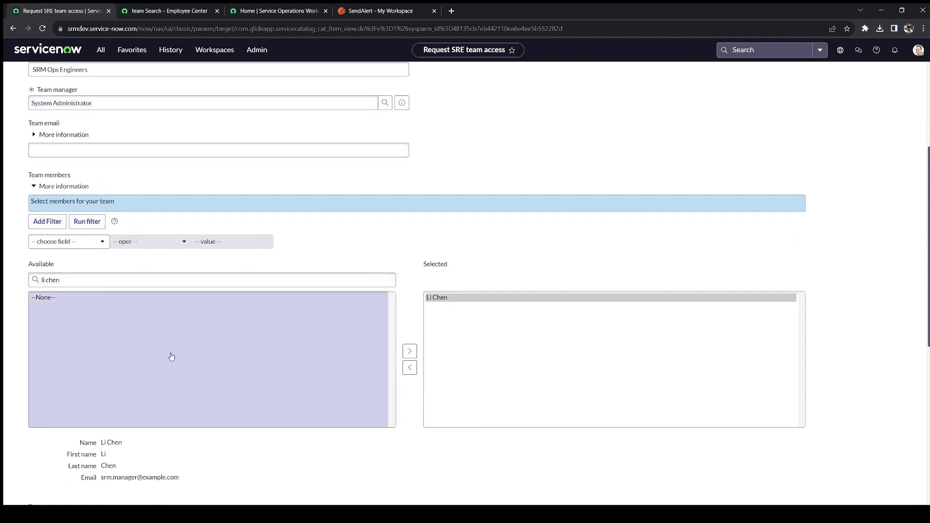
scroll(179, 353, "down", 4)
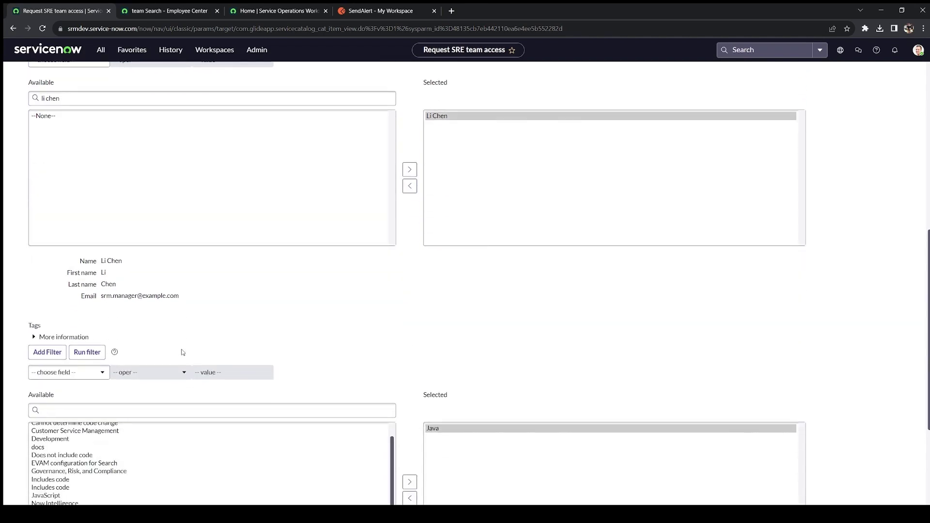
scroll(317, 295, "up", 8)
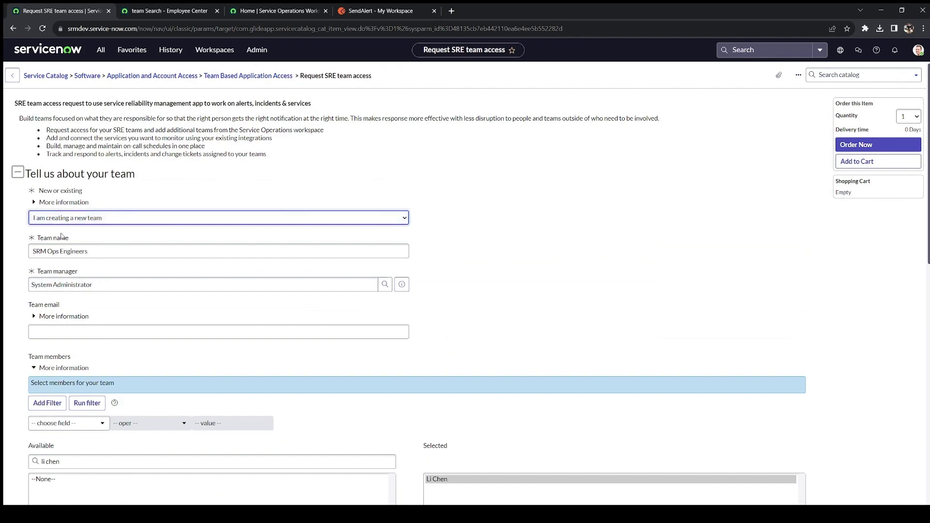
left_click(645, 249)
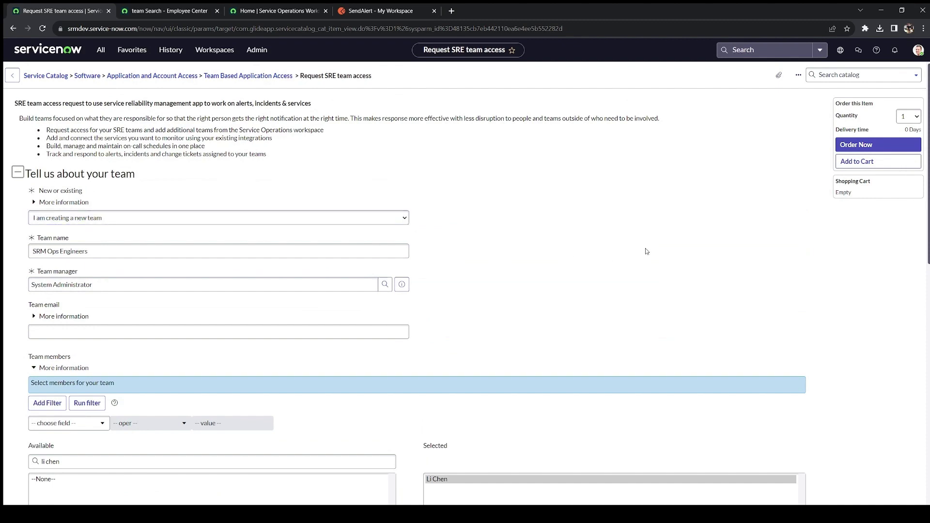
left_click(863, 147)
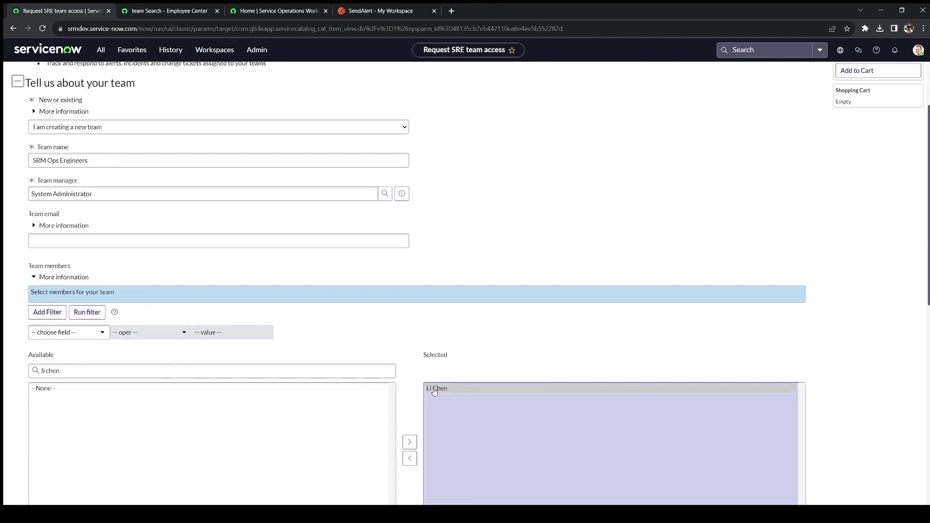
scroll(772, 314, "up", 2)
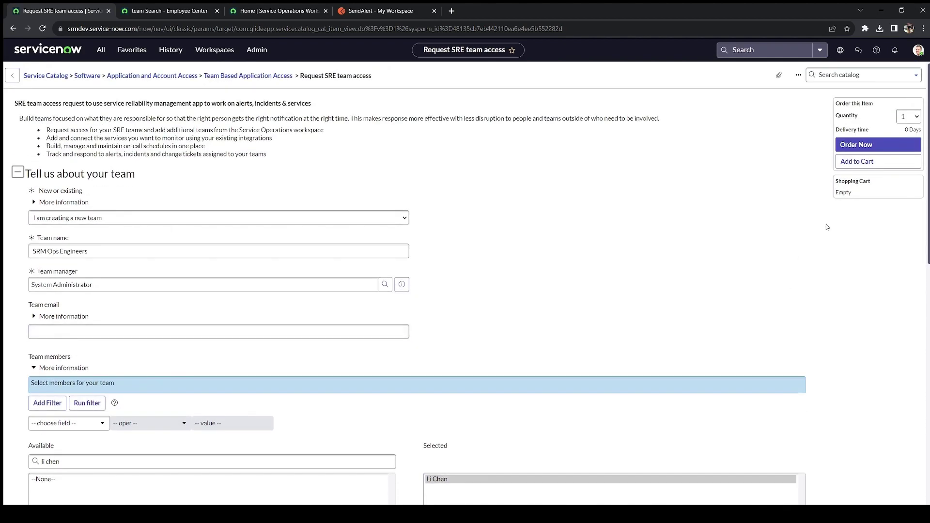
left_click(868, 147)
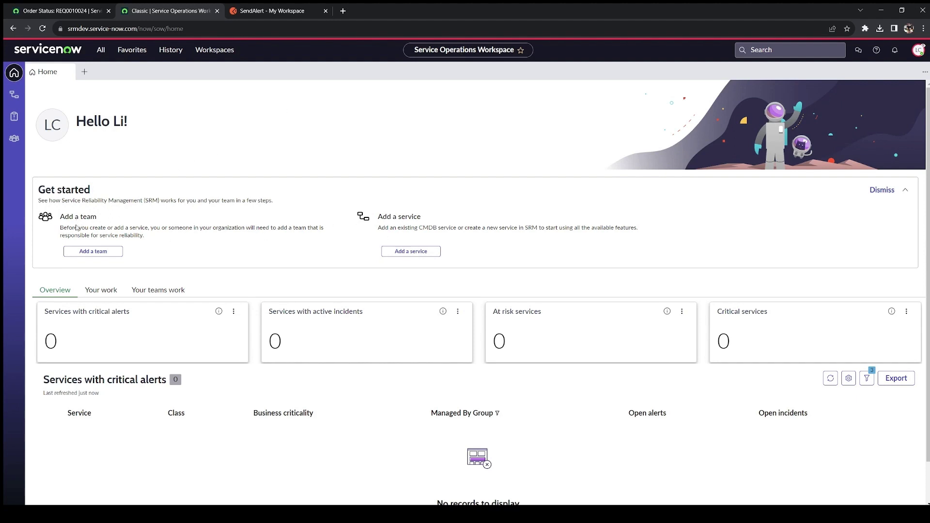
Start adding a new application service named Payment Ops Service with business criticality 1 - most critical and complete its service info
left_click(428, 253)
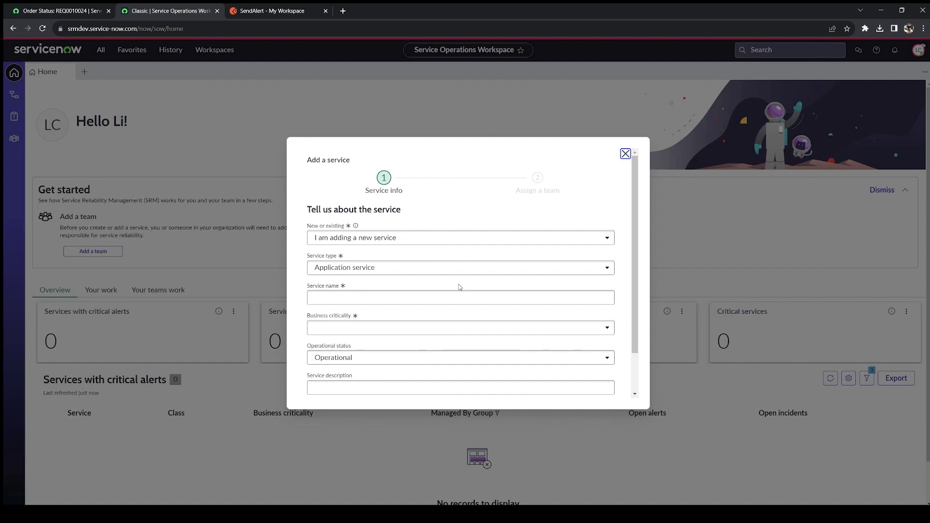
left_click(408, 241)
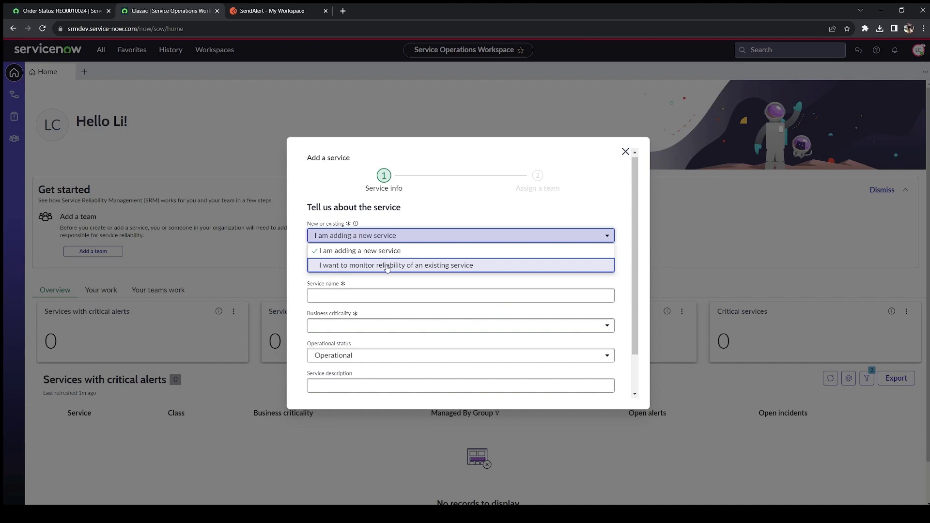
left_click(428, 215)
scroll(383, 269, "down", 1)
left_click(383, 249)
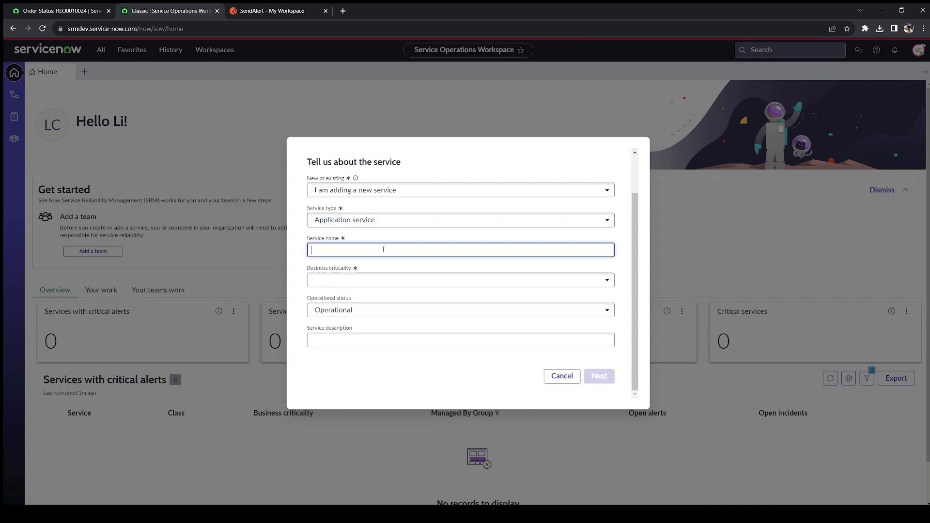
type("Payment Ops Service")
left_click(377, 279)
left_click(369, 293)
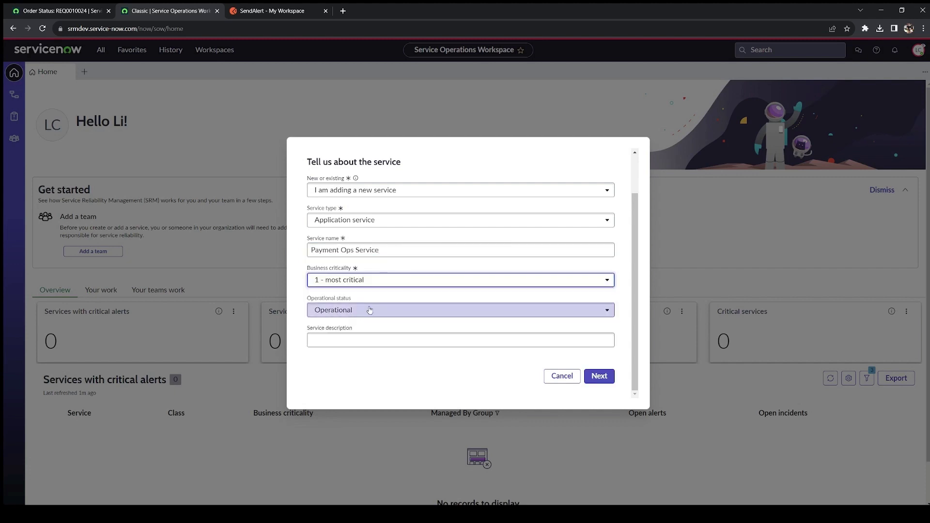
left_click(598, 376)
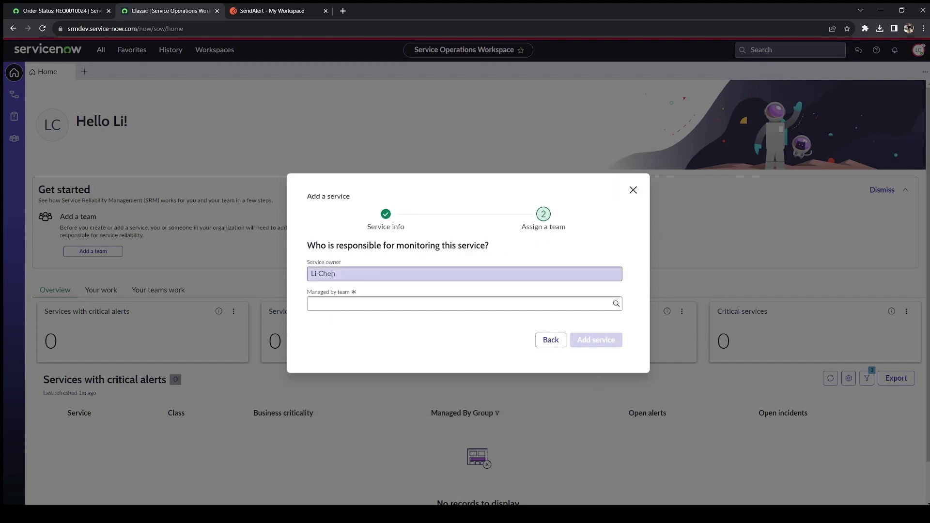
Add the service with Test Create 919 as its managing team and continue to its setup
left_click(366, 304)
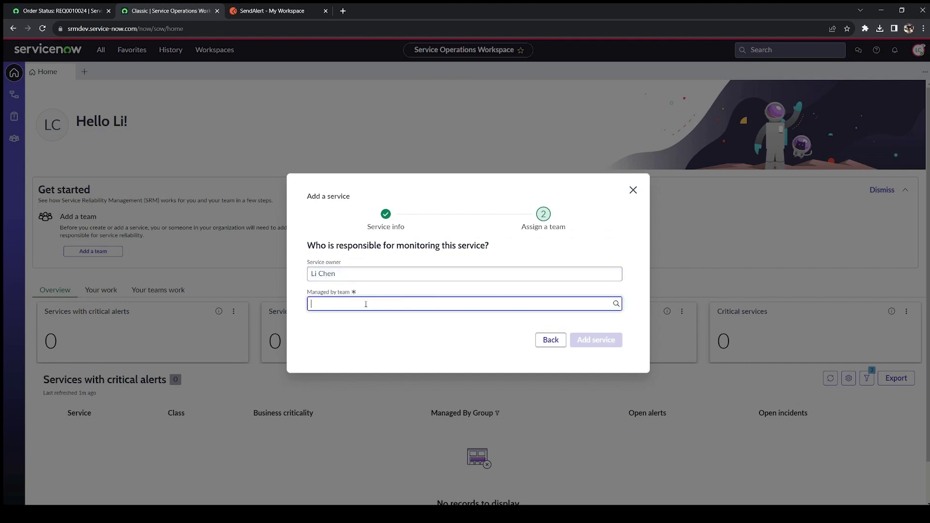
type("sr")
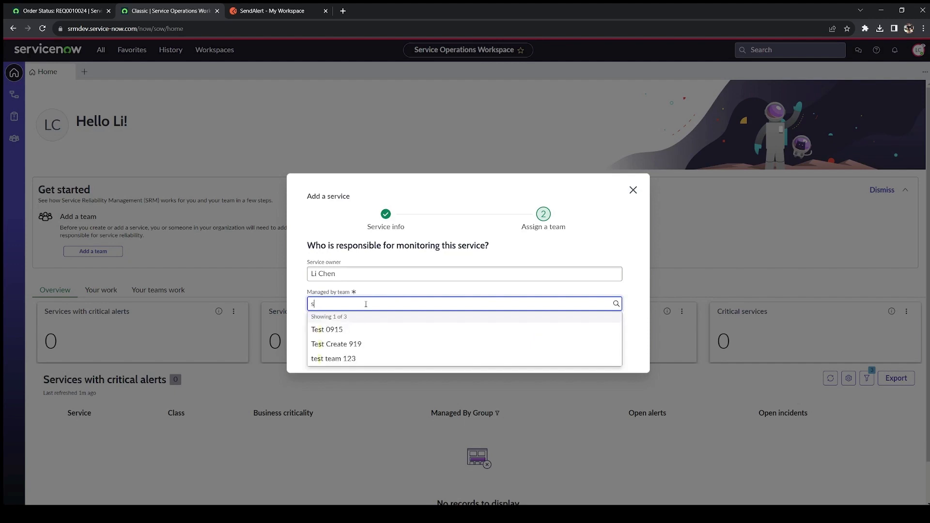
left_click(365, 345)
left_click(593, 341)
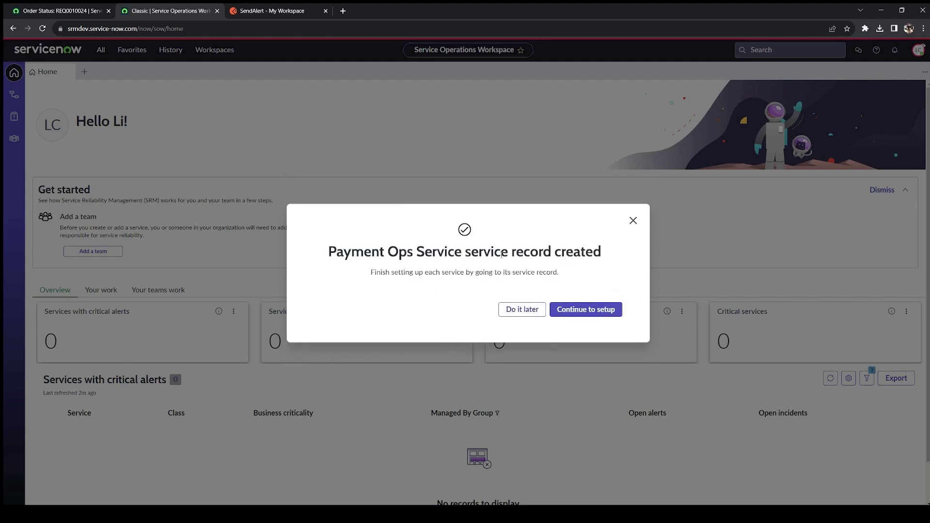
left_click(584, 310)
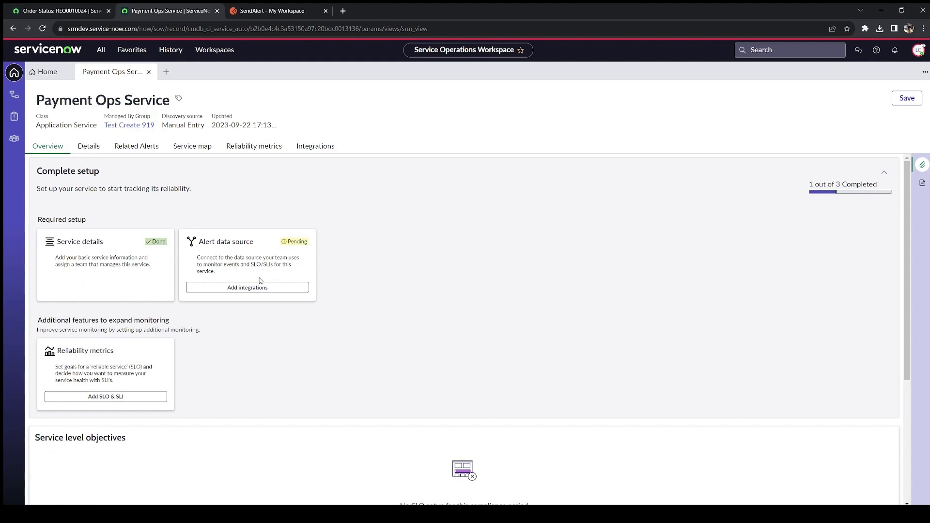
Set up a service level objective named Payment Availability with SLI type Availability, a 99 percent objective and a Month compliance period, and save it
left_click(111, 396)
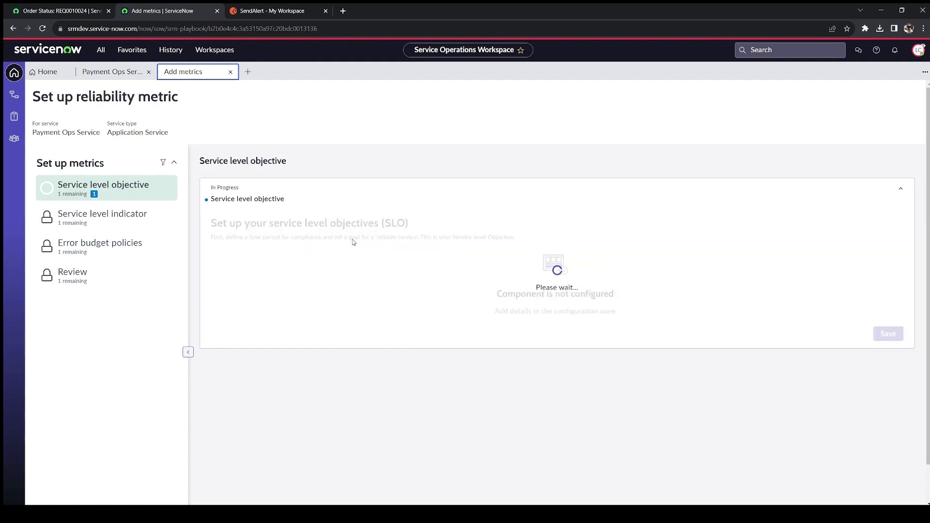
left_click(335, 267)
type("Payment Availability")
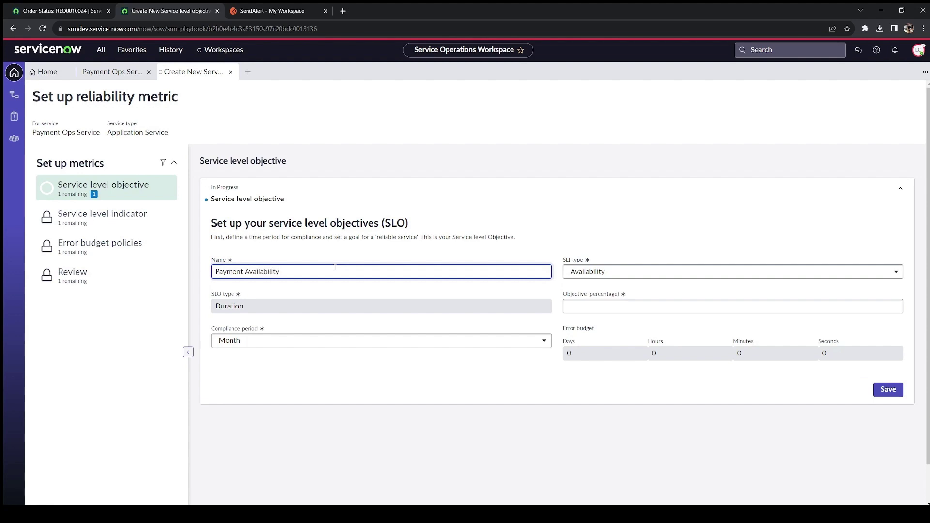
left_click(606, 308)
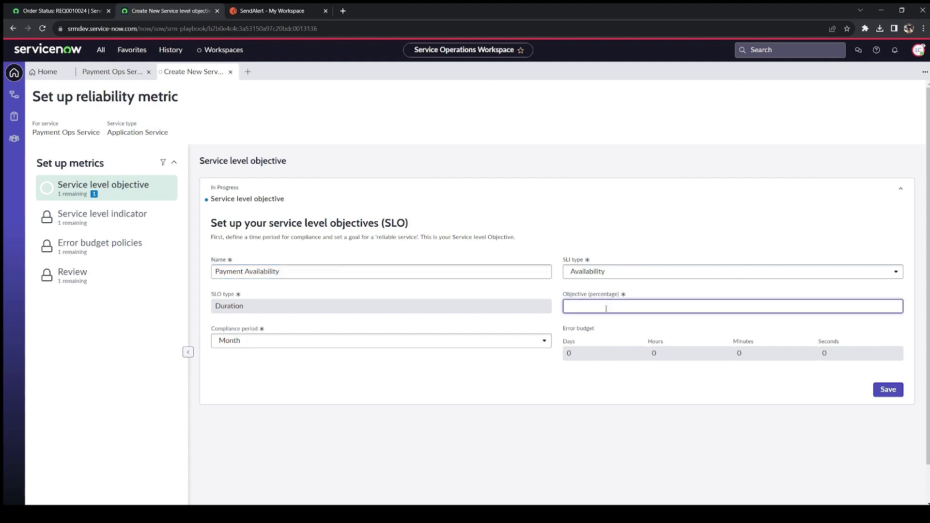
type("99")
left_click(612, 273)
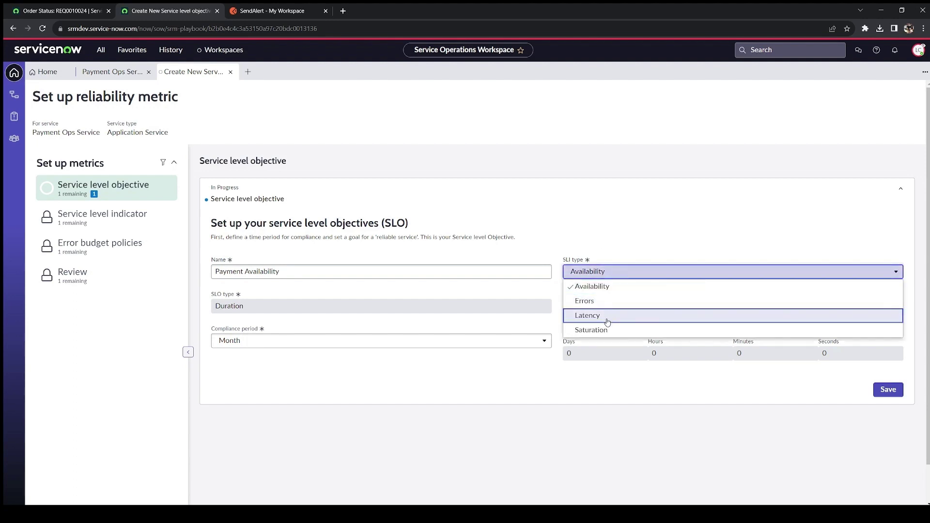
left_click(588, 398)
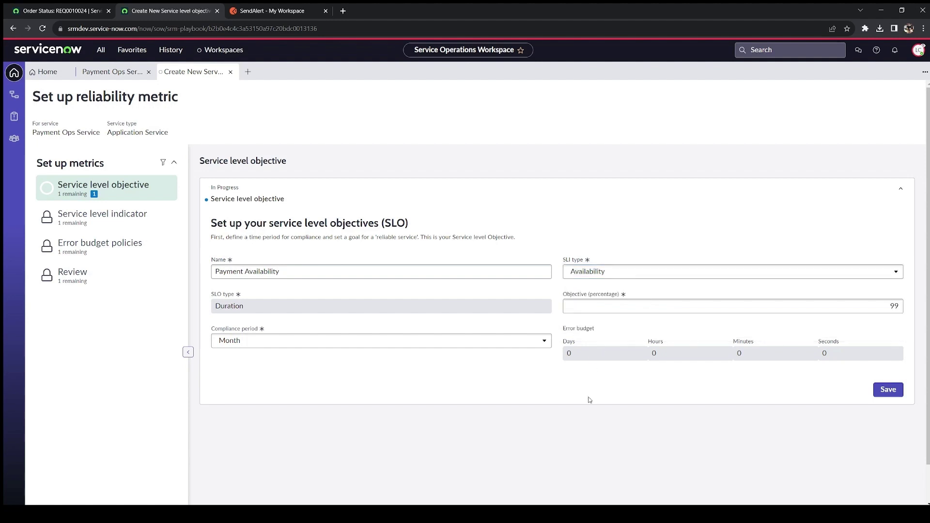
left_click(339, 345)
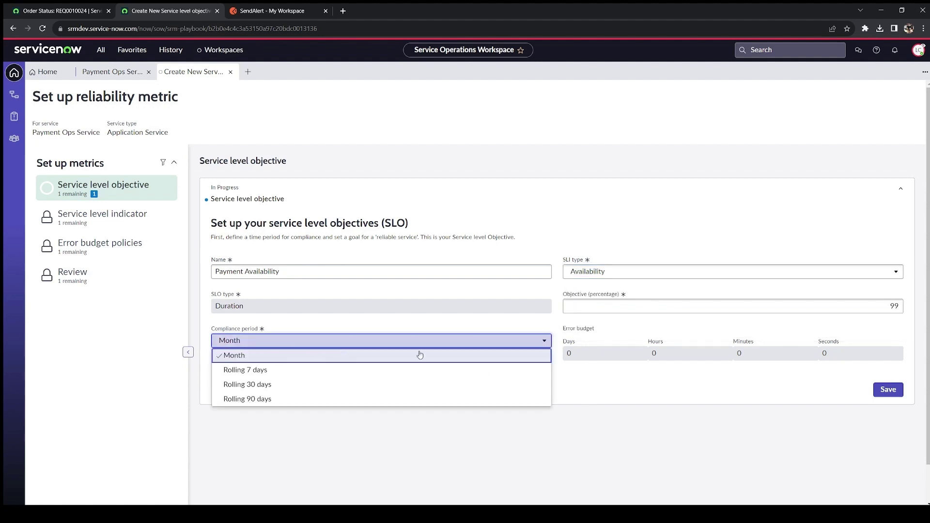
left_click(659, 395)
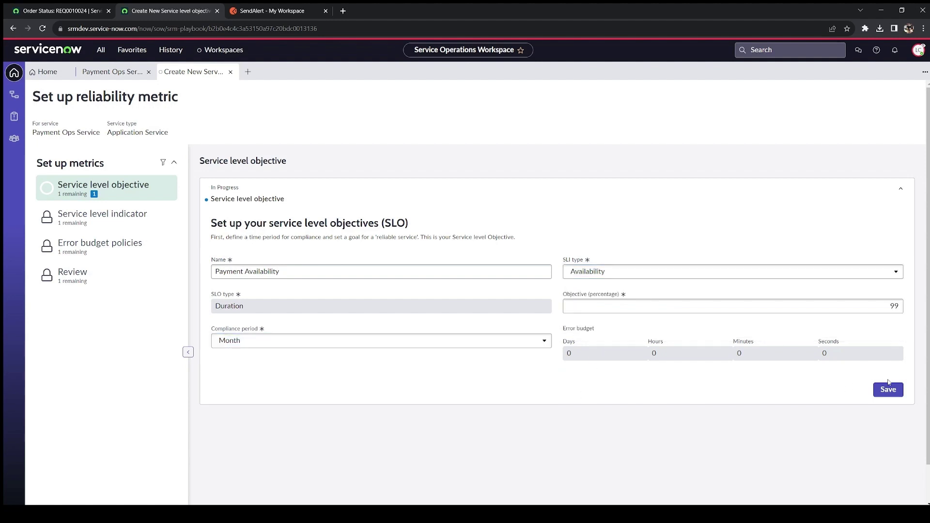
left_click(892, 390)
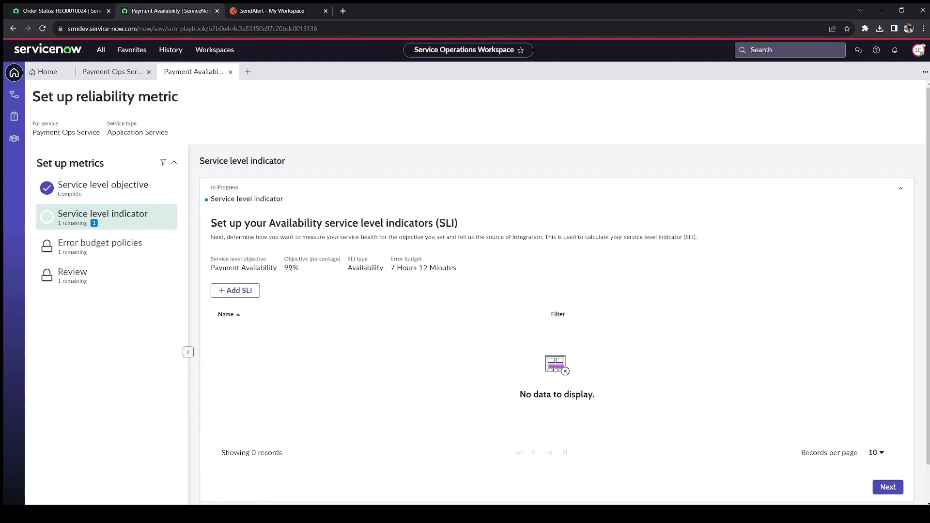
Start adding a service level indicator named Payment uptime alert for the Payment Availability objective
left_click(246, 294)
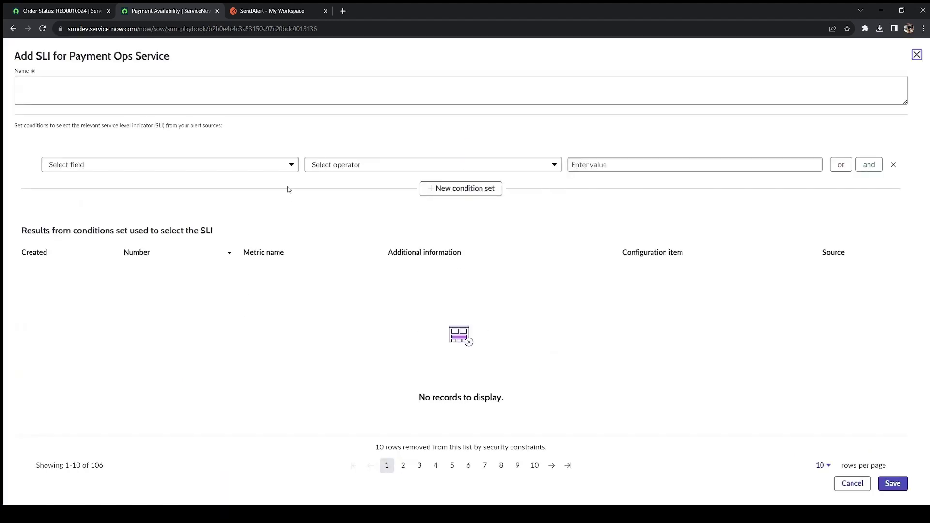
left_click(317, 94)
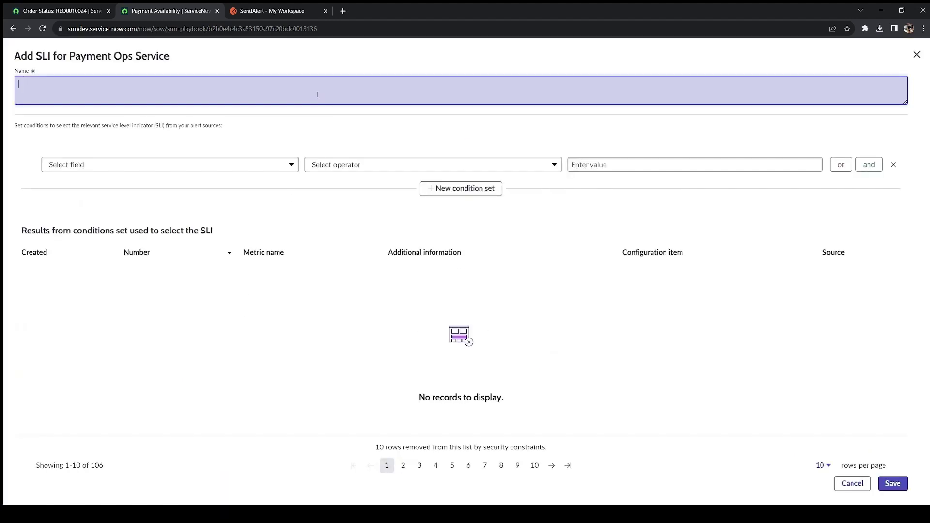
type("Payment uptime alert")
Set the indicator's condition to Metric name is uptime, save the indicator and continue to the error budget policies
left_click(246, 166)
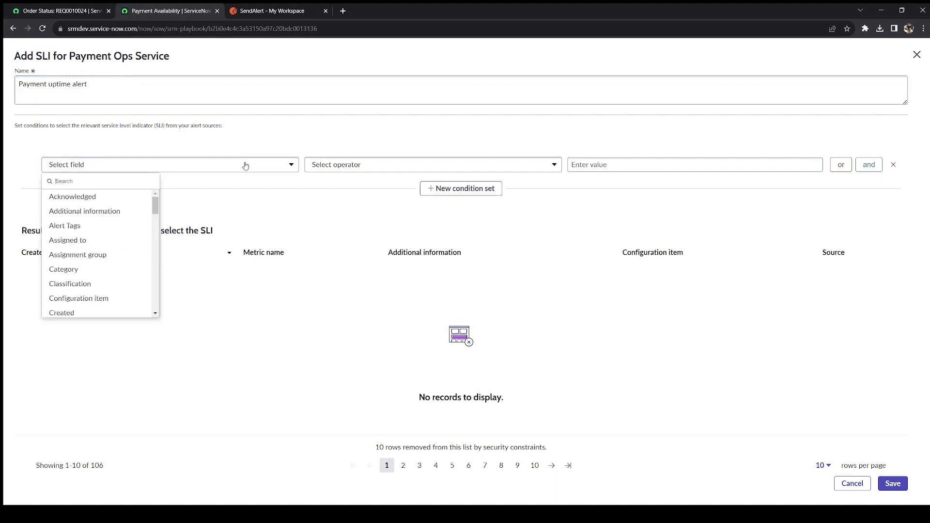
type("me")
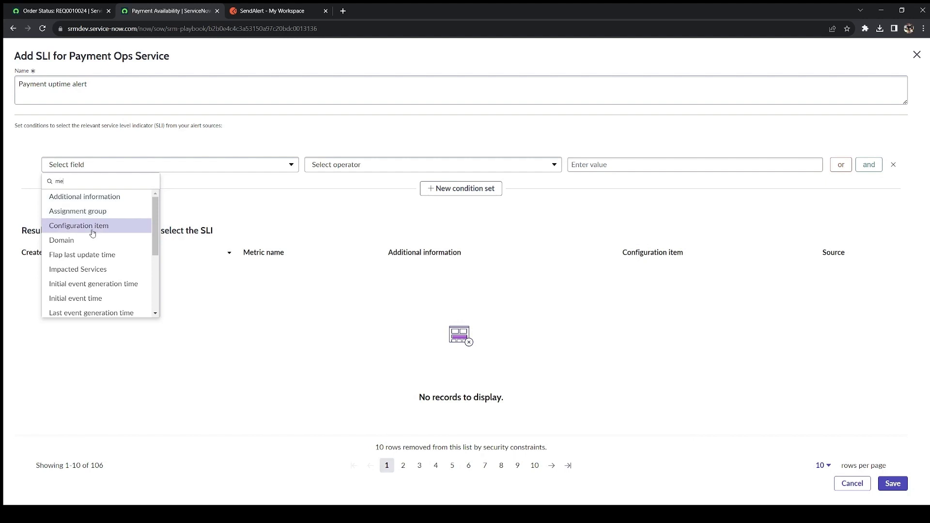
type("tr")
left_click(95, 197)
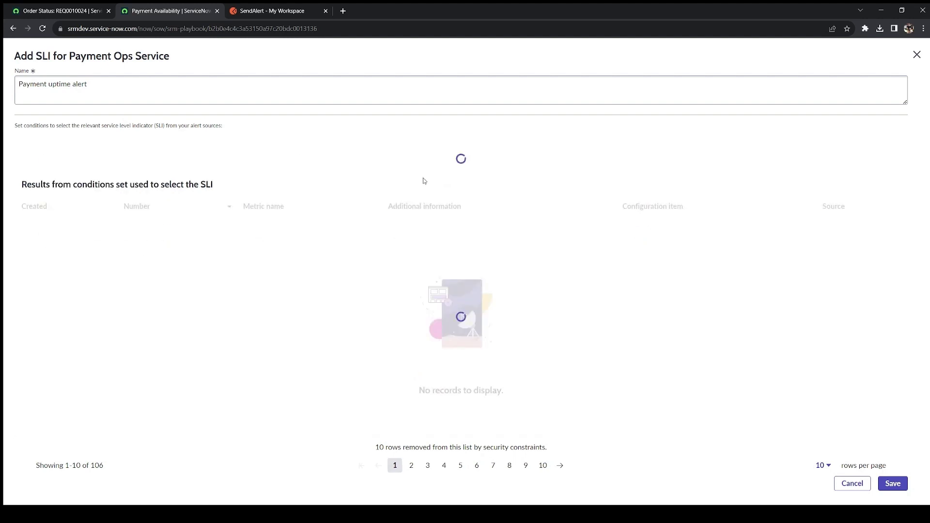
left_click(621, 166)
type("u")
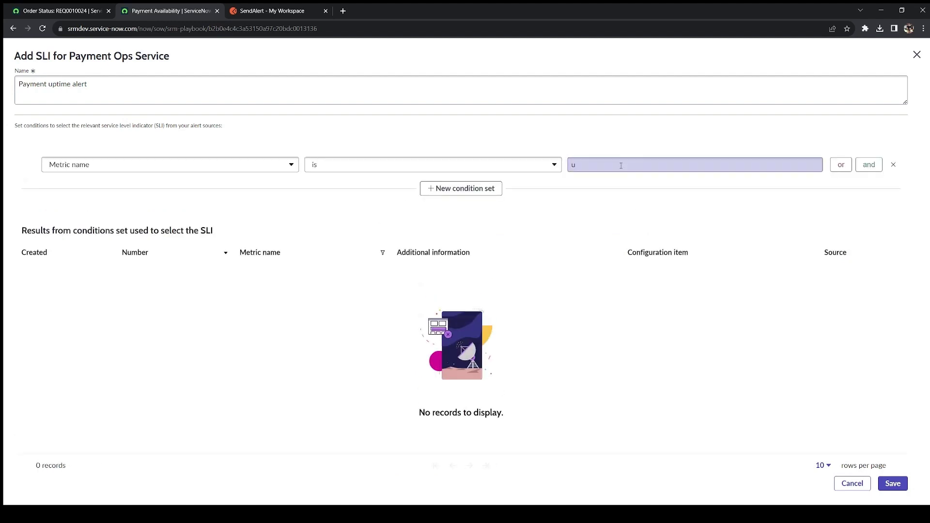
left_click(621, 166)
type("ptime")
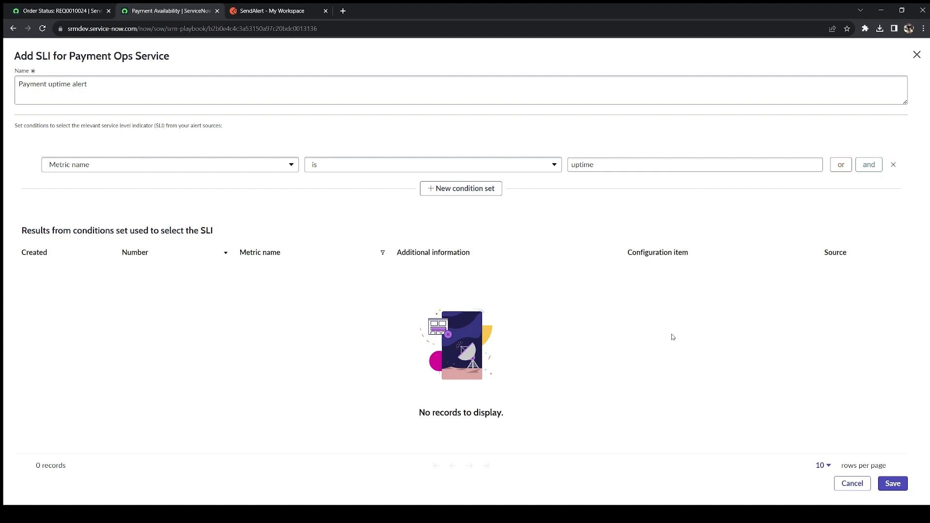
left_click(886, 481)
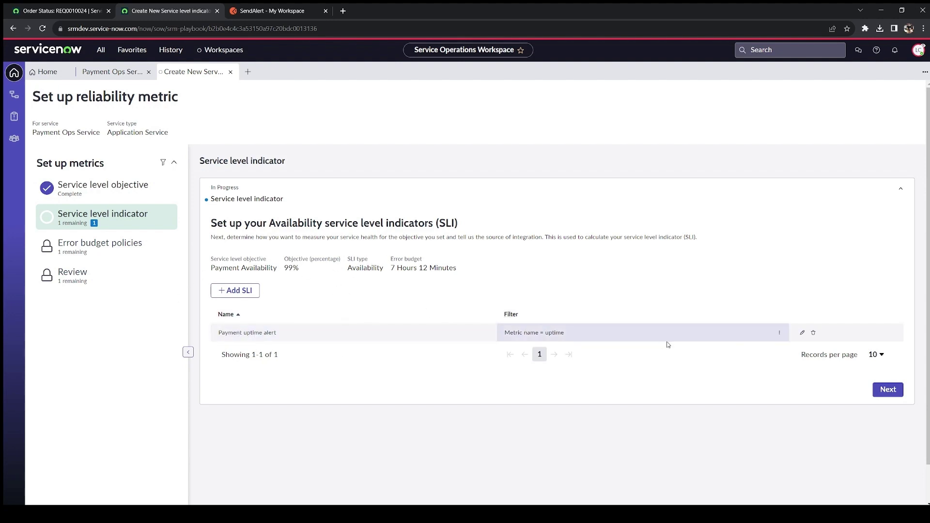
left_click(886, 390)
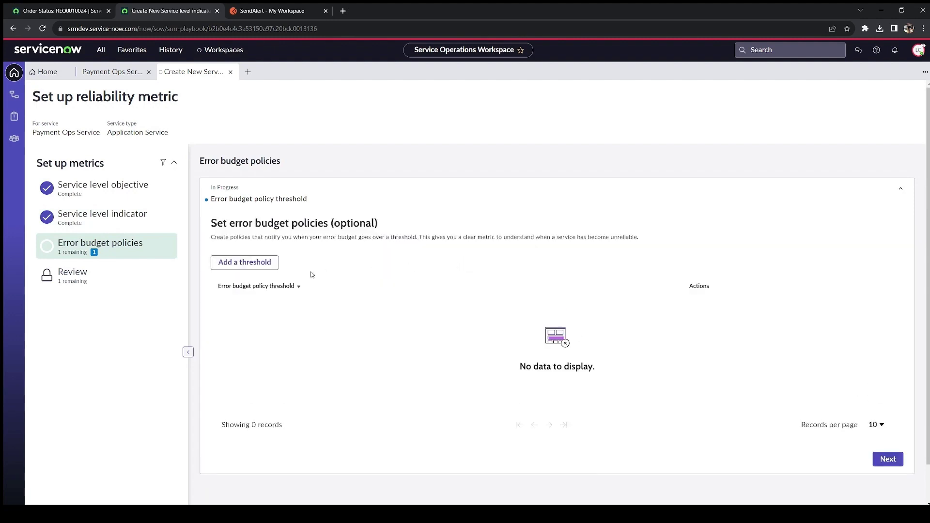
Add an Error budget remaining threshold of 10 with the Create incident action, and complete the reliability metric review
left_click(260, 264)
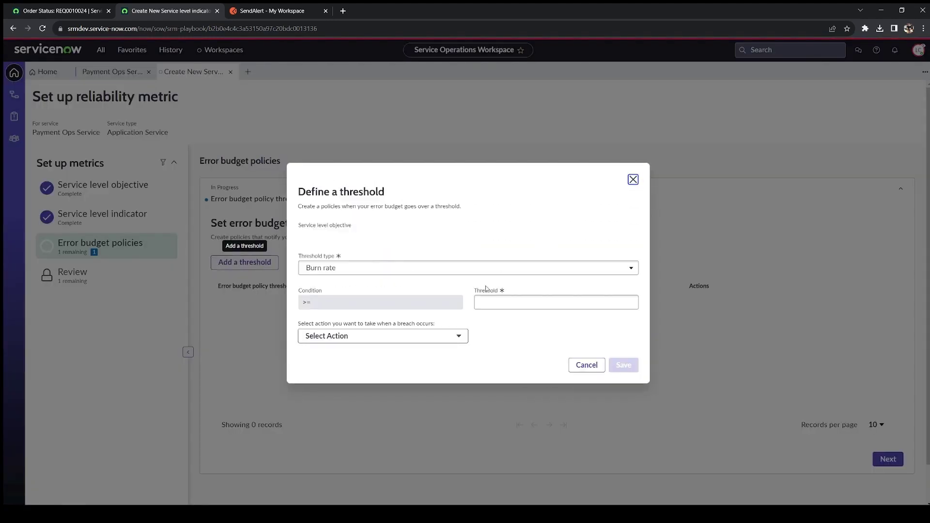
left_click(417, 273)
left_click(385, 296)
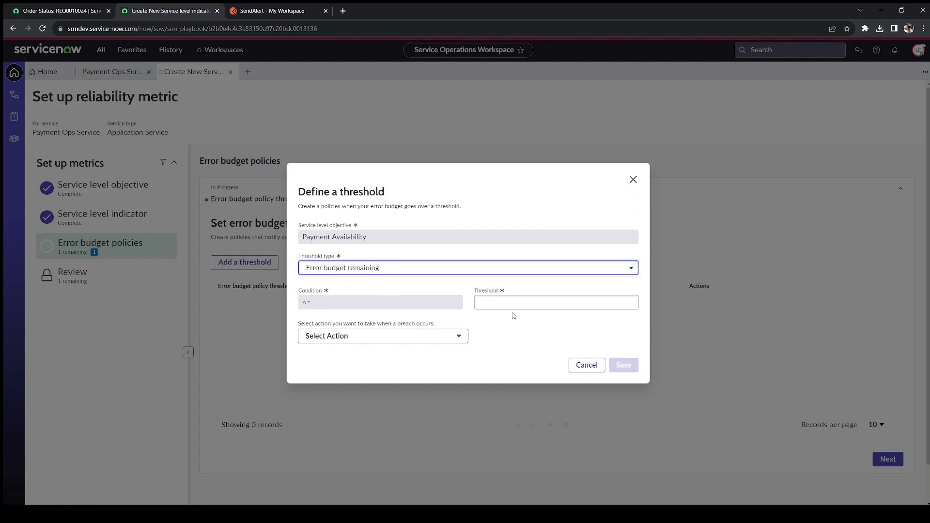
left_click(526, 303)
type("10")
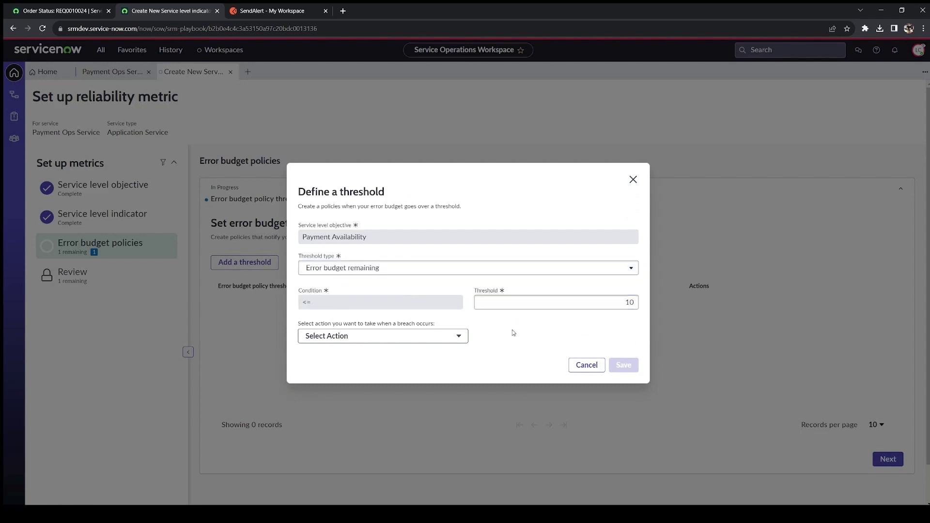
left_click(390, 339)
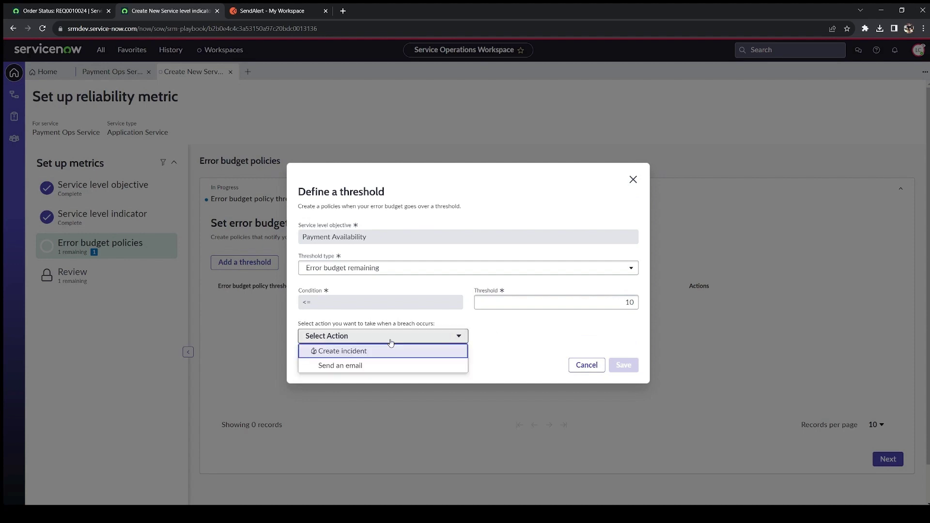
left_click(363, 352)
left_click(525, 345)
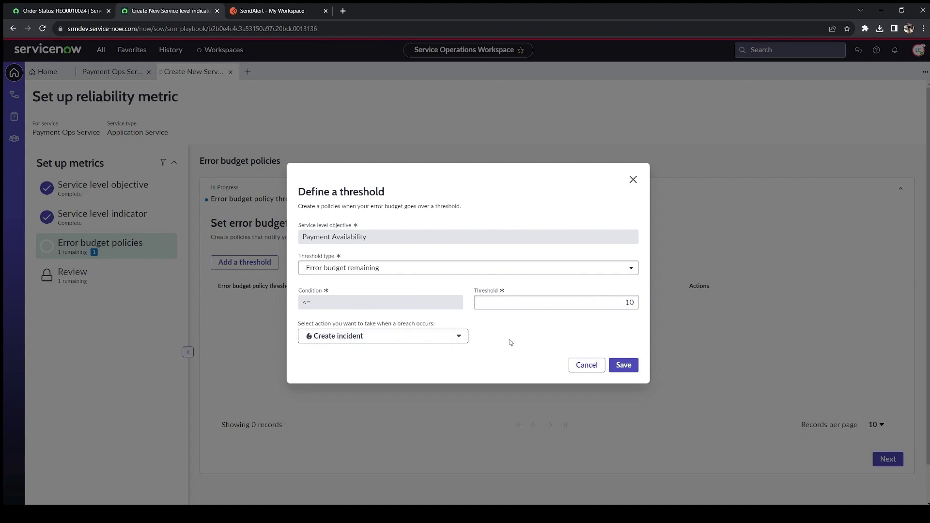
left_click(623, 365)
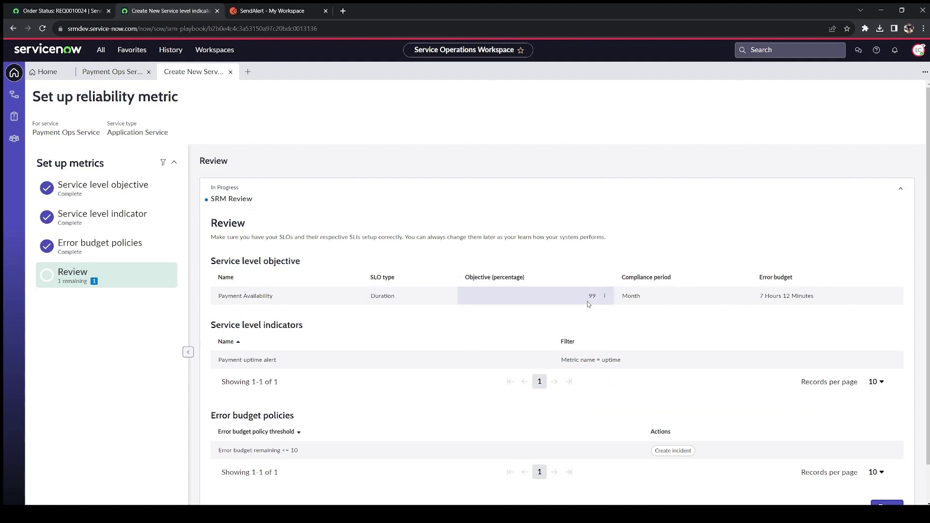
scroll(699, 362, "down", 1)
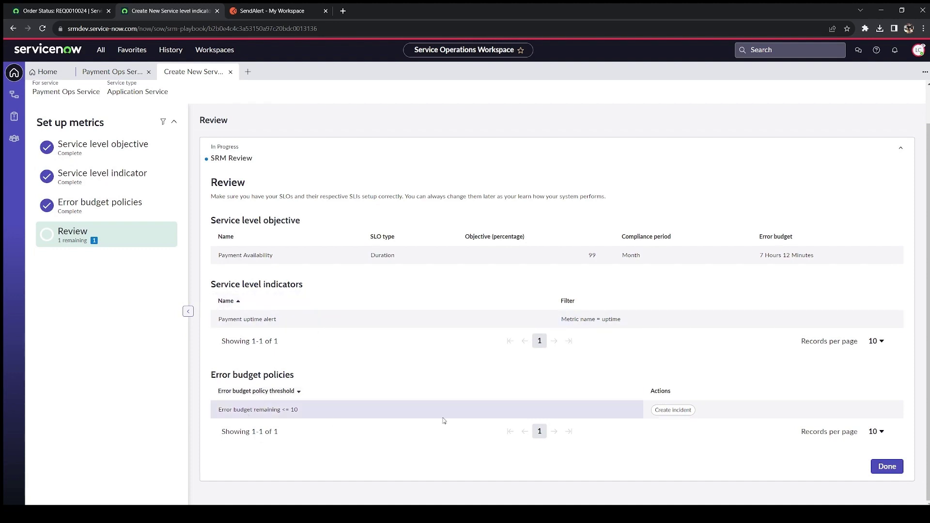
left_click(895, 466)
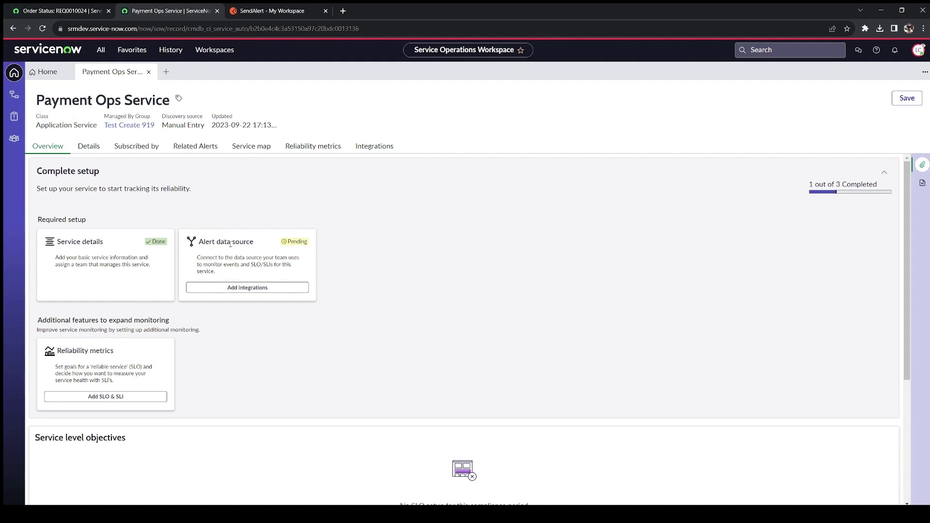
Add a Datadog integration named Datadog Uptime Monitor to the Payment Ops Service, save it and copy its URL parameter value
left_click(257, 289)
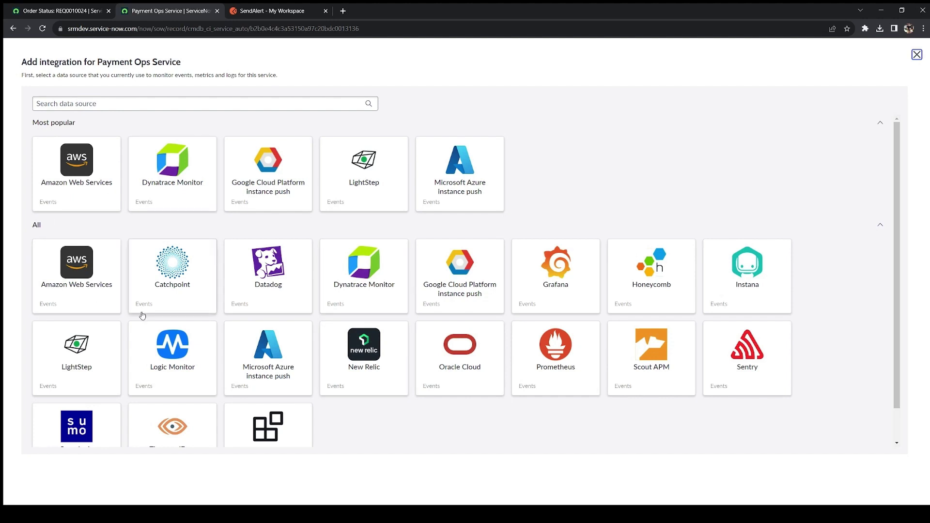
left_click(284, 288)
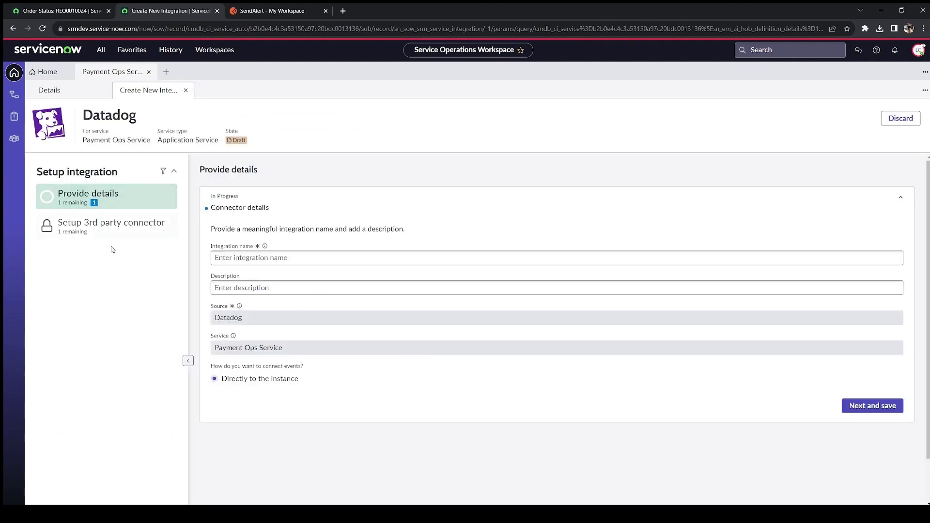
left_click(294, 261)
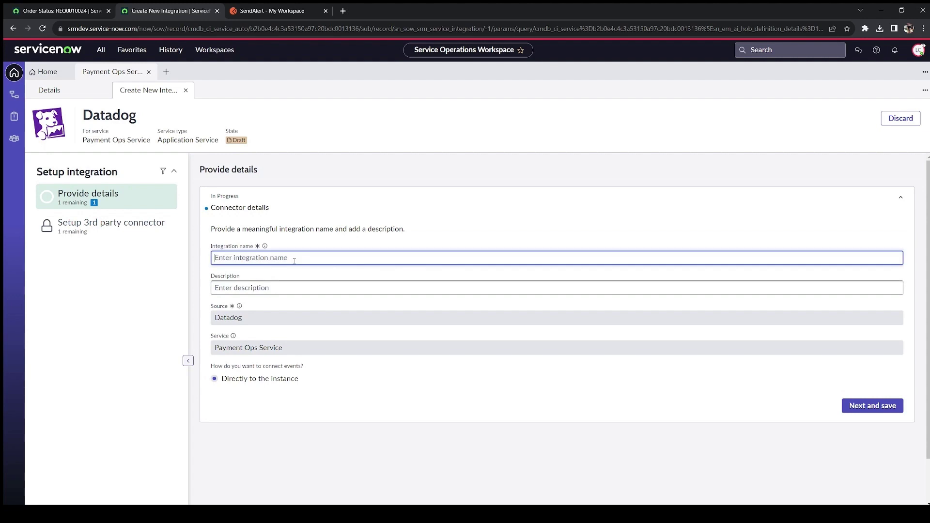
type("Datadog Uptime Monito")
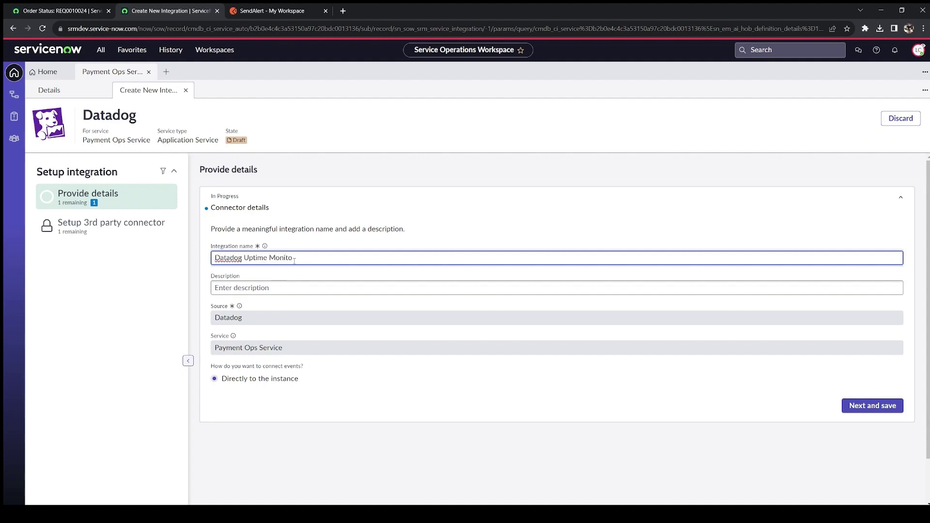
type("r")
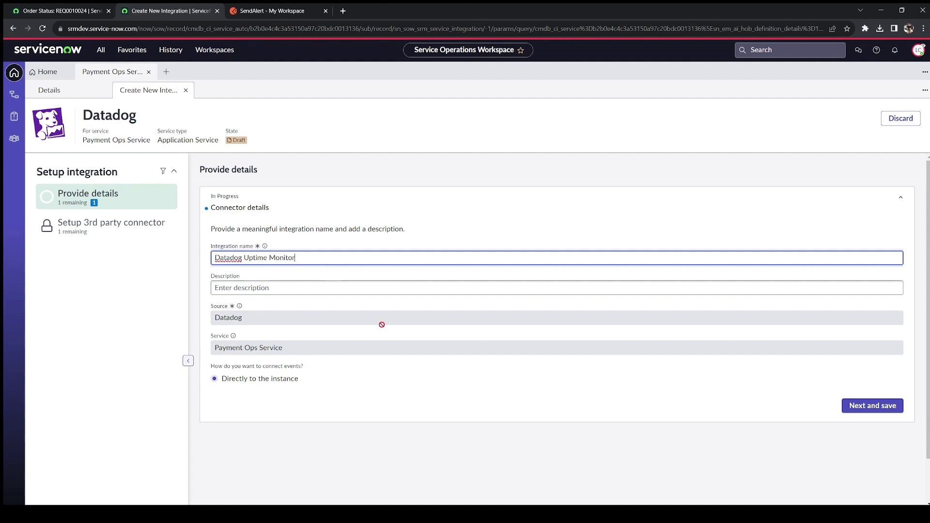
left_click(861, 411)
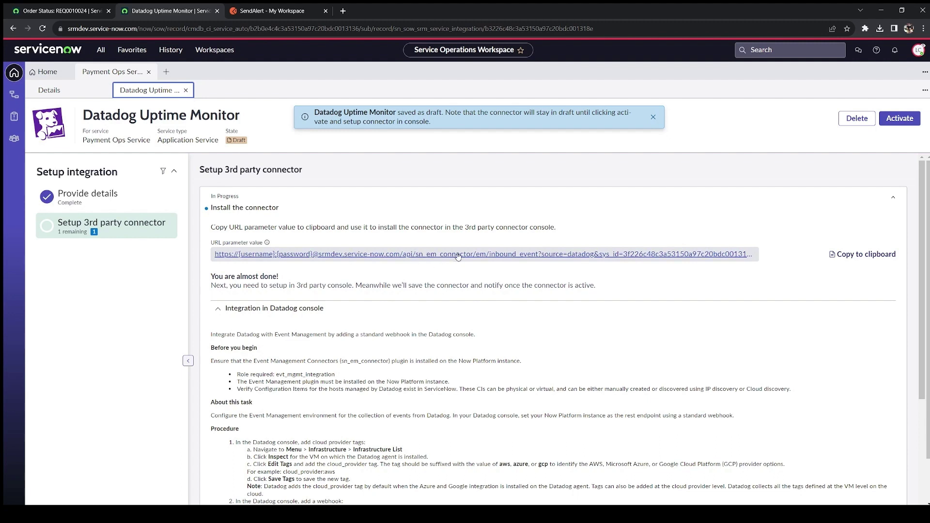
left_click(849, 257)
Switch to Postman, send the SendAlert request, and return to the Datadog Uptime Monitor integration in ServiceNow
key("ctrl+Tab")
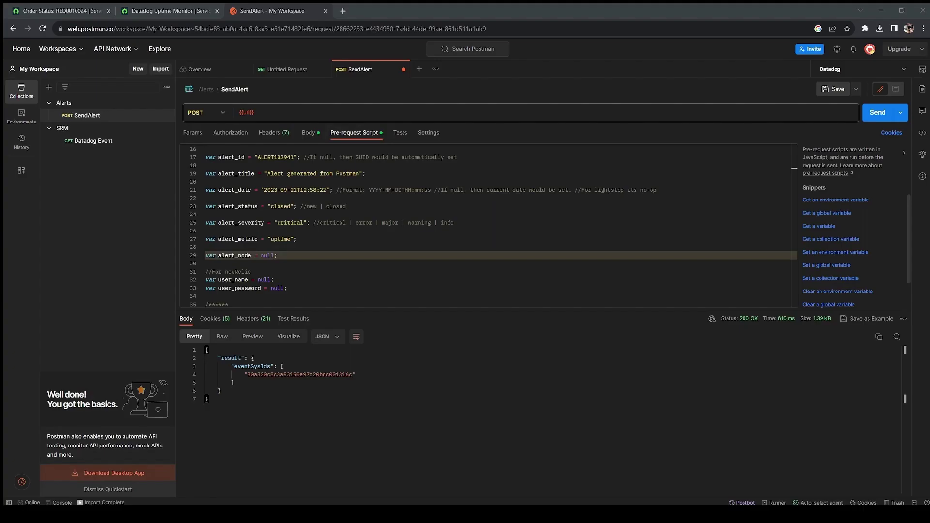
left_click(357, 431)
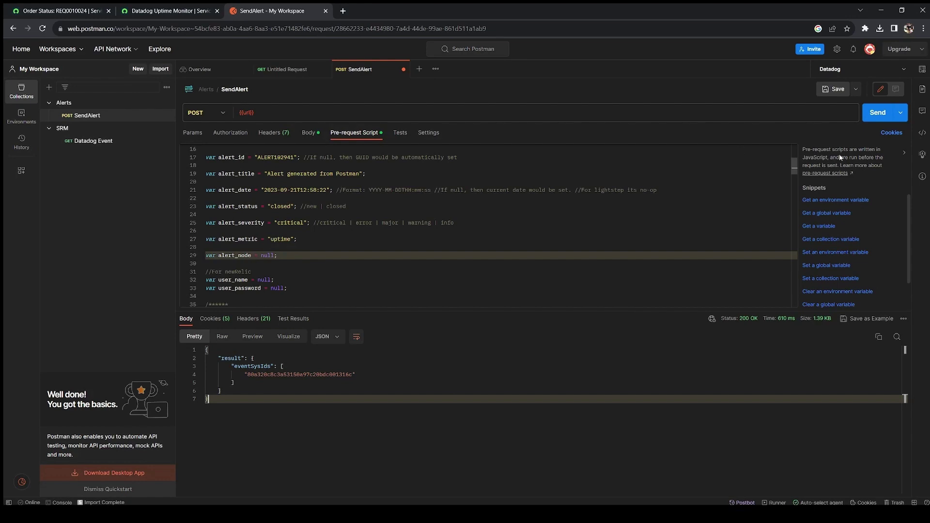
left_click(877, 113)
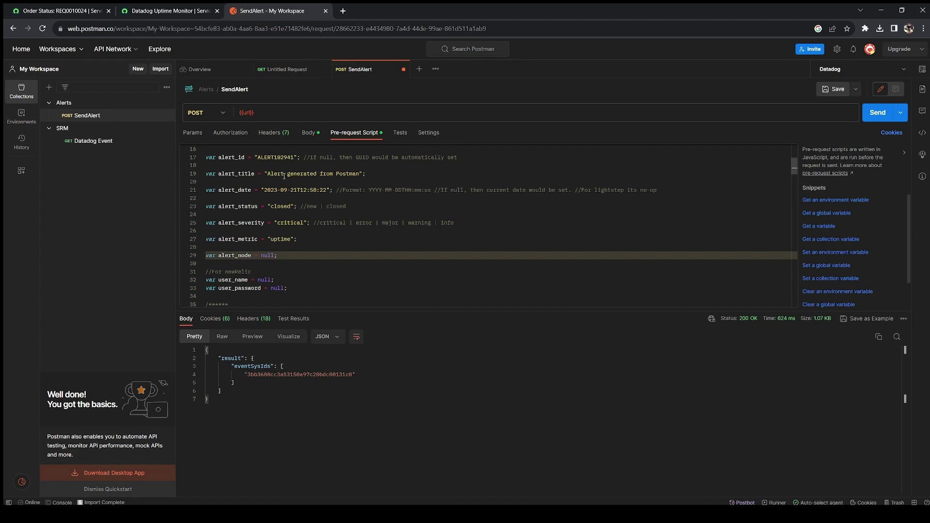
left_click(205, 14)
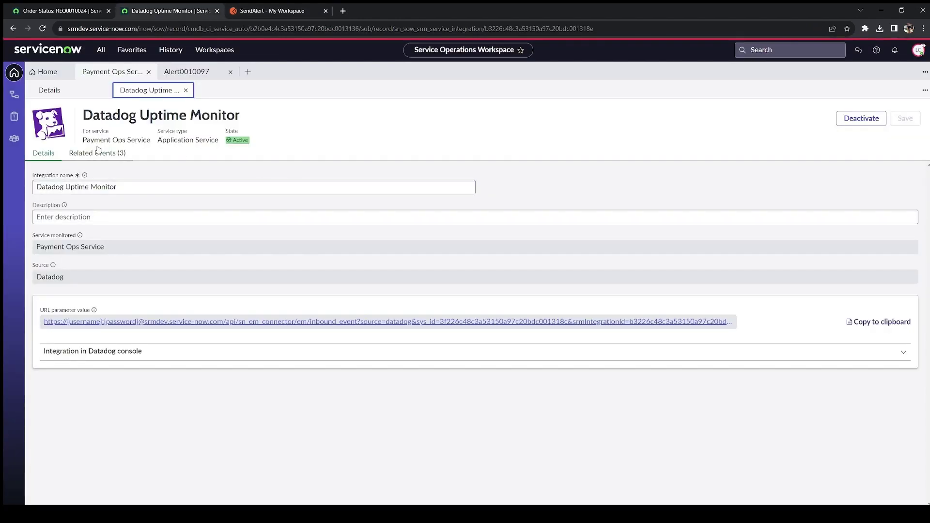
Open the alert of the dorothea event from the Datadog integration's related events, set its state to Closed and save it
left_click(110, 157)
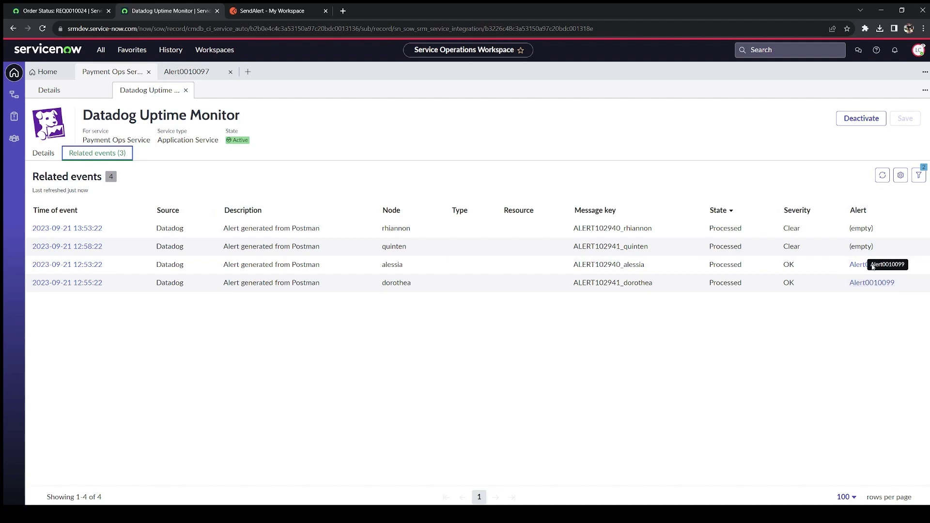
left_click(871, 284)
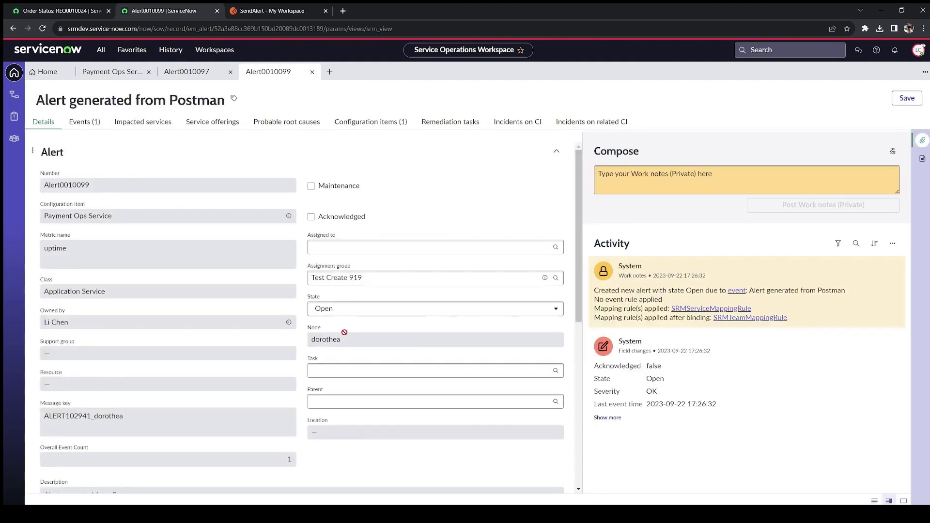
left_click(362, 310)
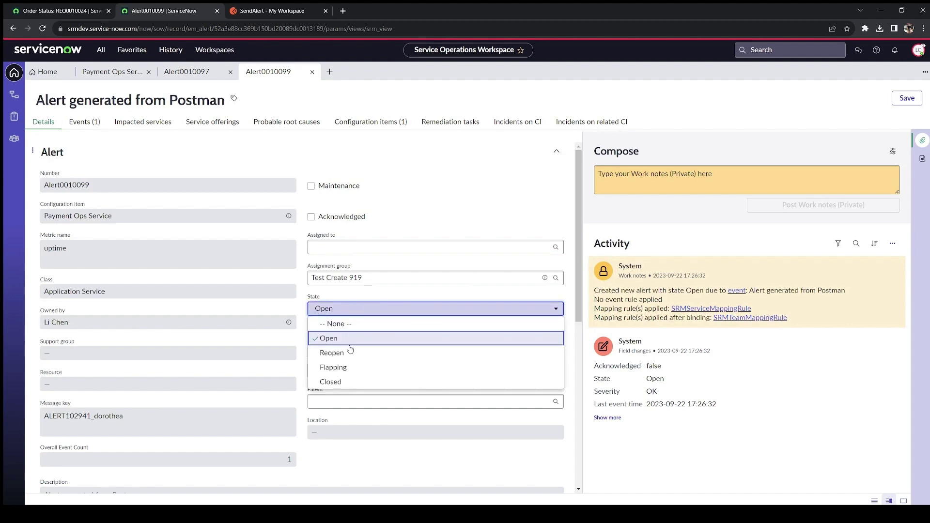
left_click(345, 383)
left_click(911, 103)
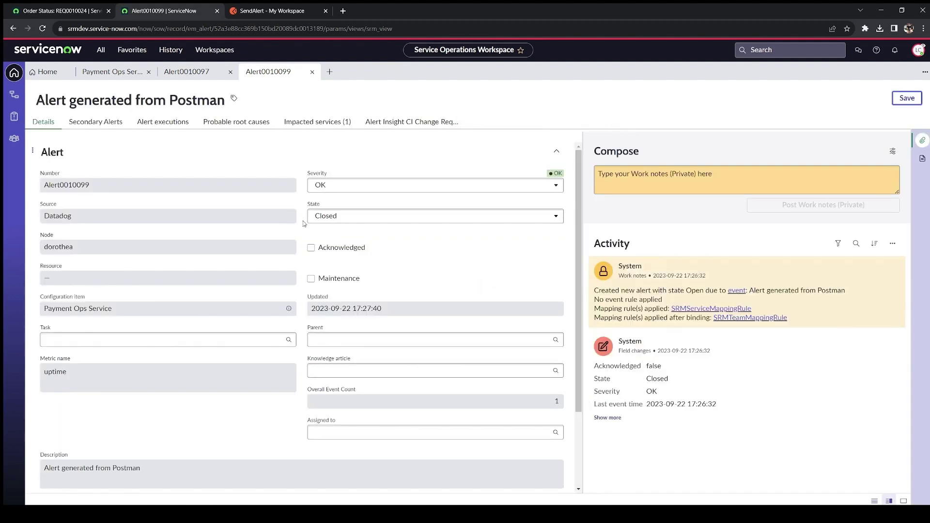
Reload the Payment Ops Service record and review its overview, details, related alerts, service map, reliability metrics and integrations
left_click(100, 73)
left_click(43, 29)
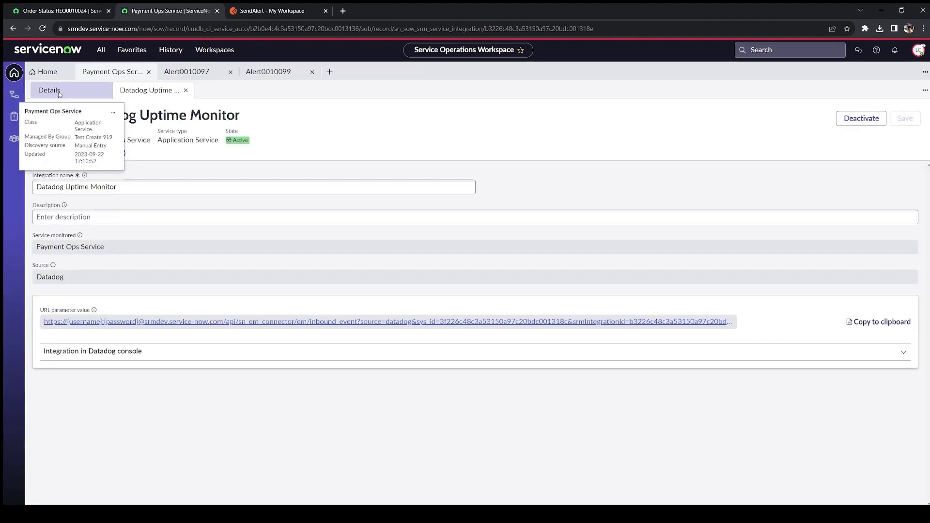
left_click(59, 92)
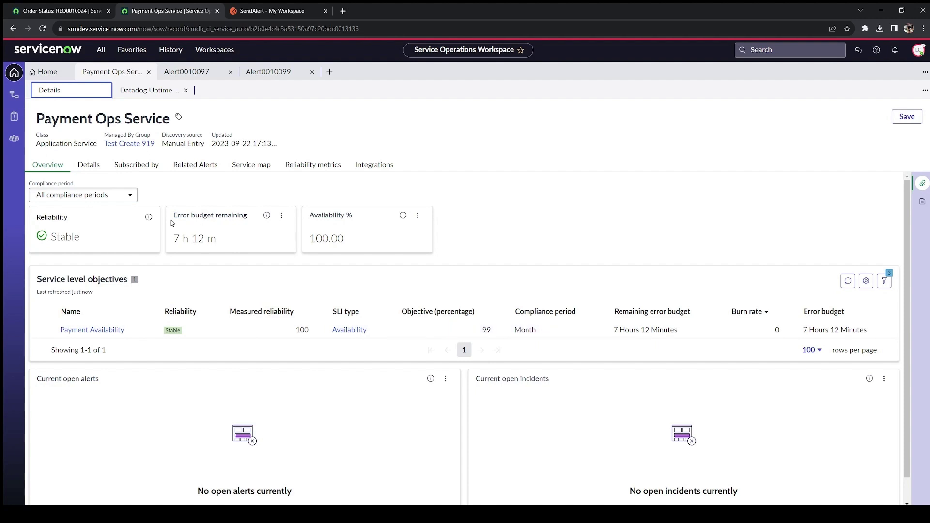
left_click(94, 166)
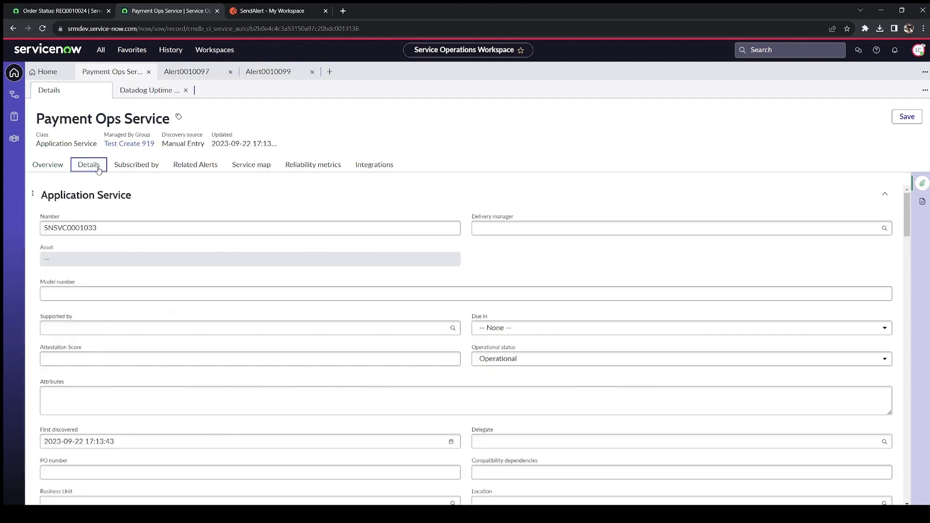
left_click(192, 167)
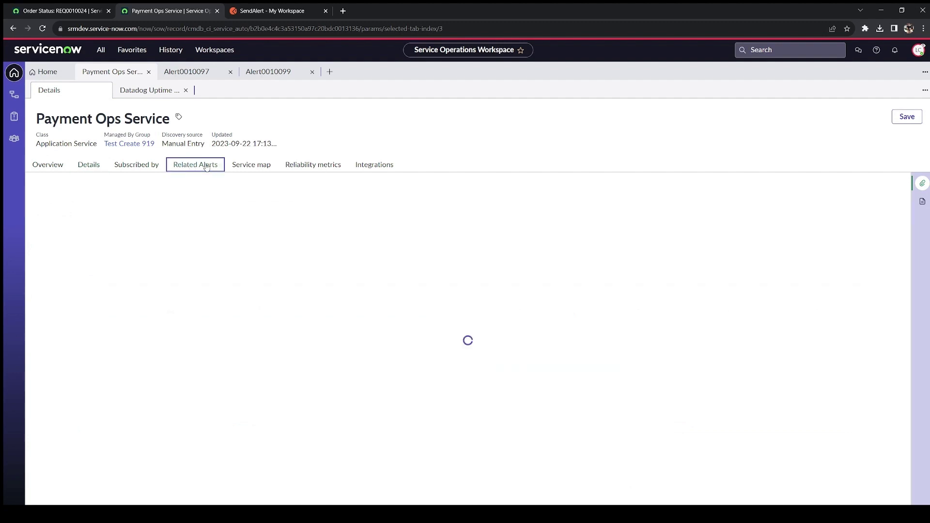
left_click(249, 170)
left_click(309, 167)
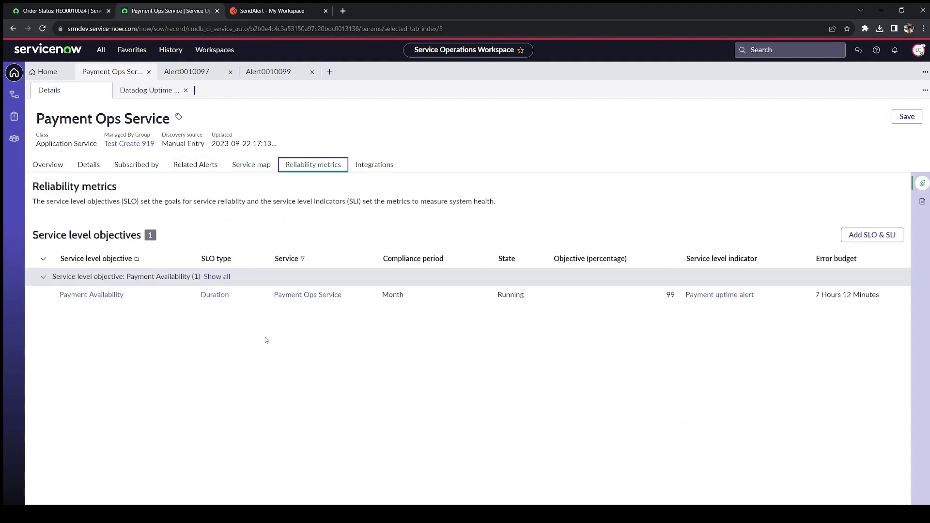
left_click(358, 167)
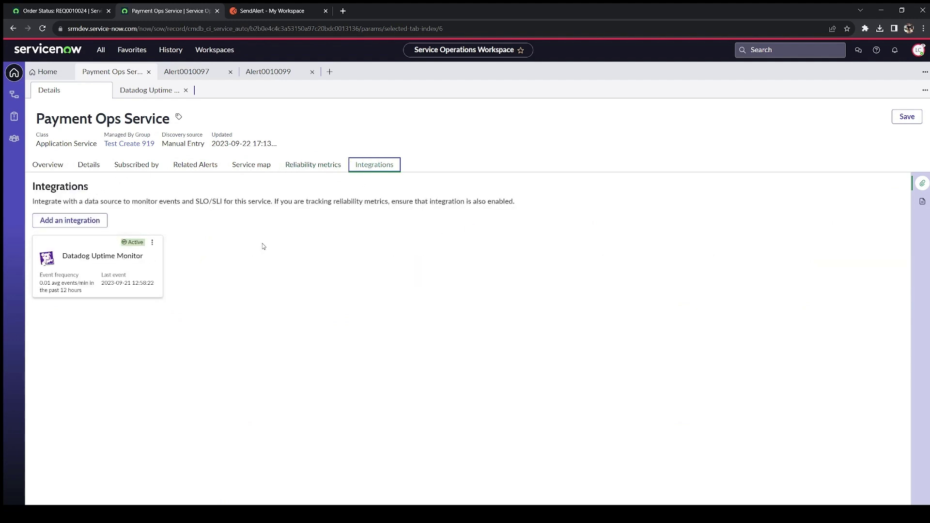
left_click(48, 166)
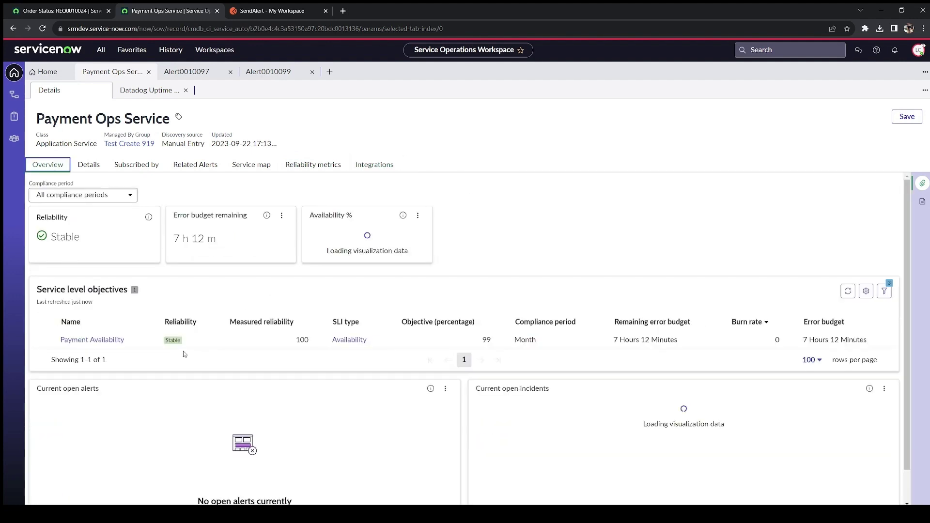
Open the Payment Availability objective and examine its summary, service level indicators, error budget history and burn rate
left_click(85, 332)
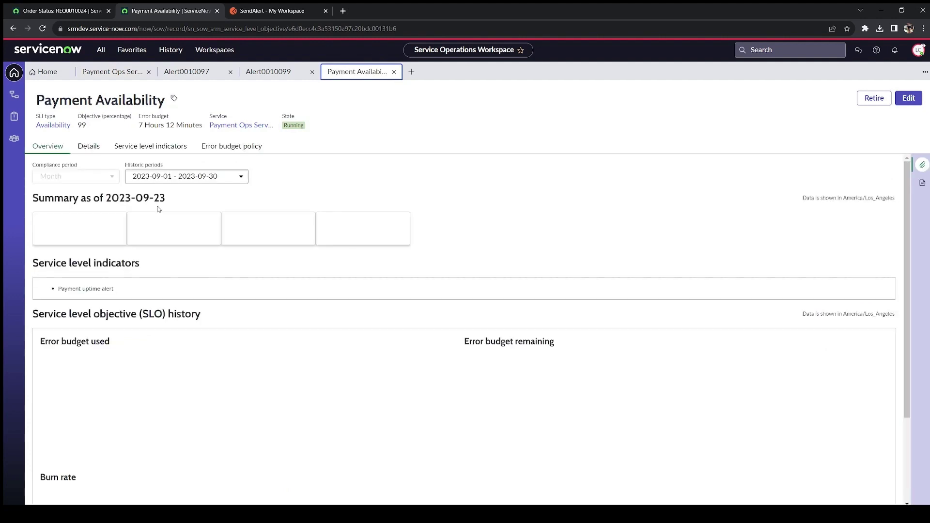
scroll(289, 338, "down", 2)
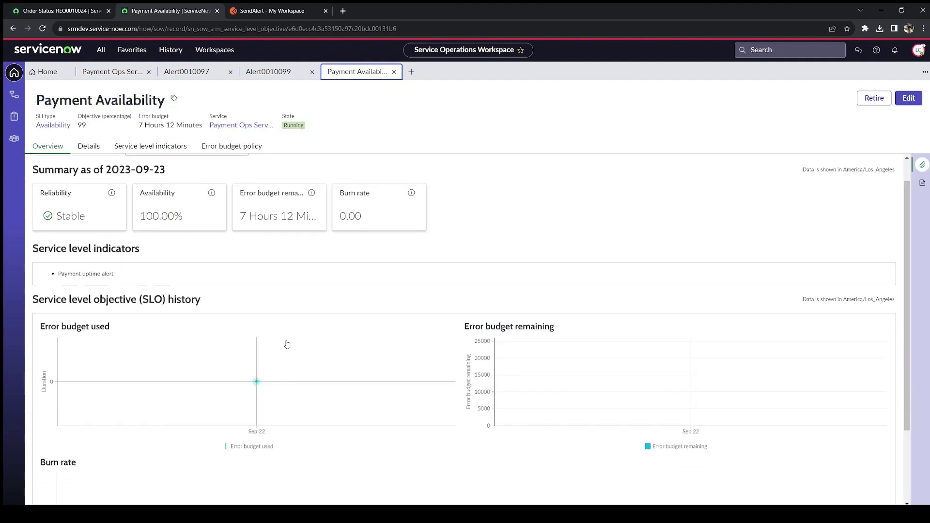
mouse_move(259, 328)
mouse_move(670, 332)
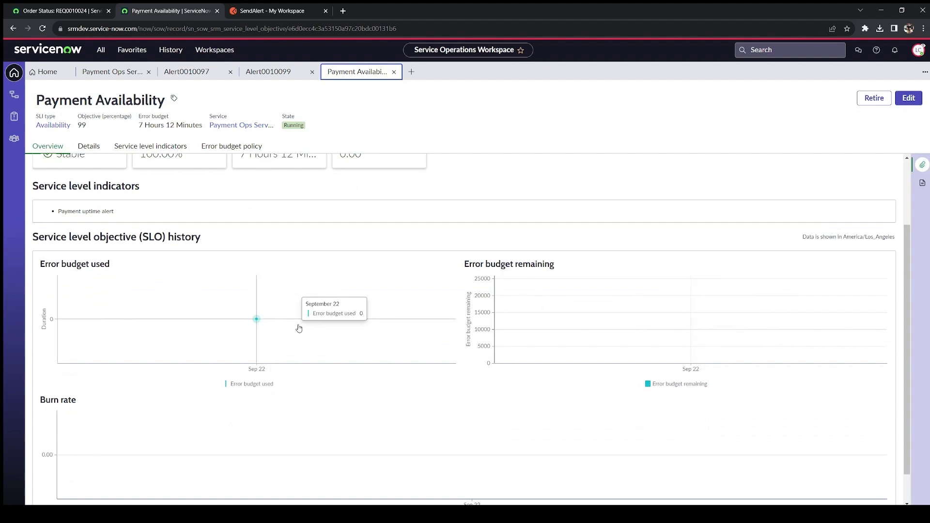
scroll(297, 328, "down", 1)
scroll(556, 369, "up", 3)
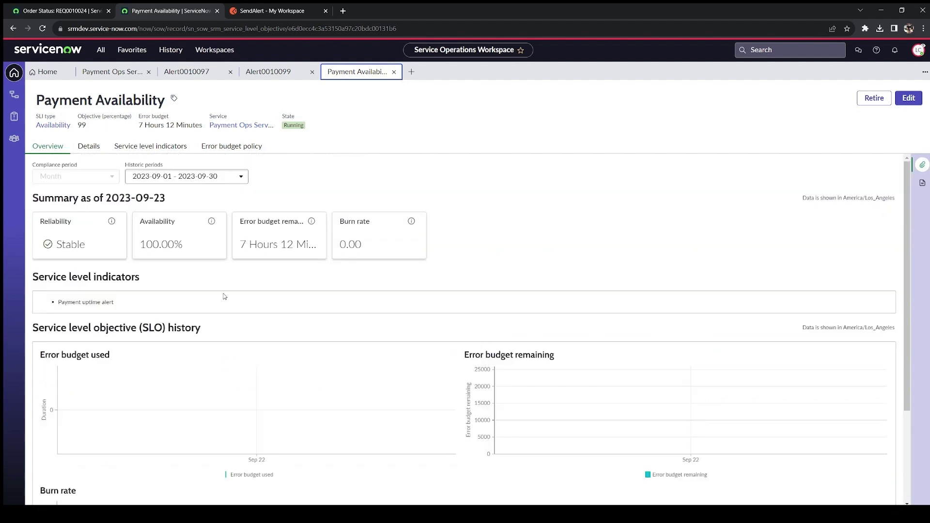
Show the list of services and filter it to the services with low error budget
left_click(13, 96)
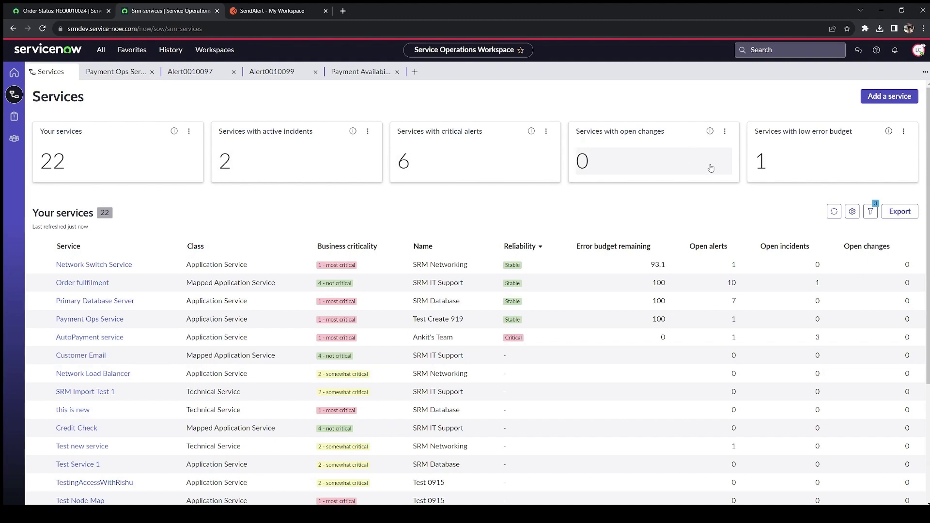
left_click(771, 163)
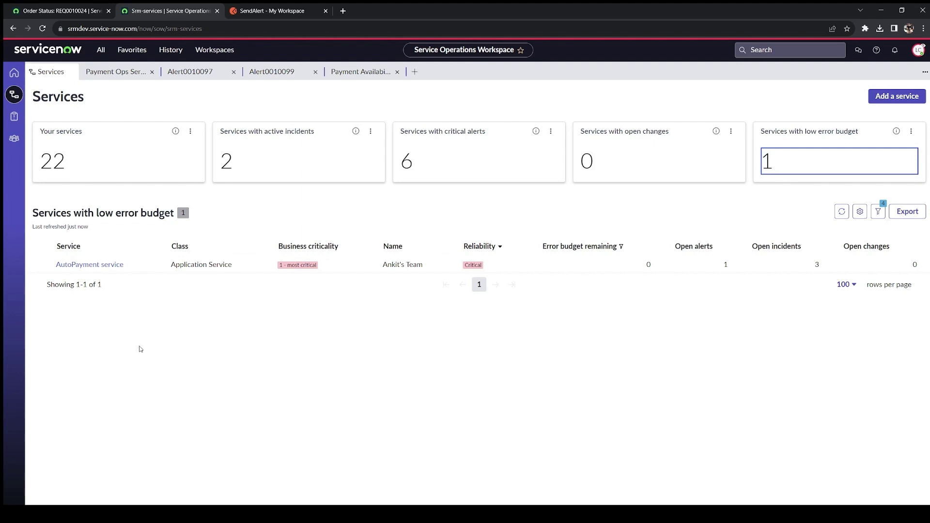
left_click(15, 96)
Open the reliability tasks and look through the alerts, incidents and changes
left_click(14, 116)
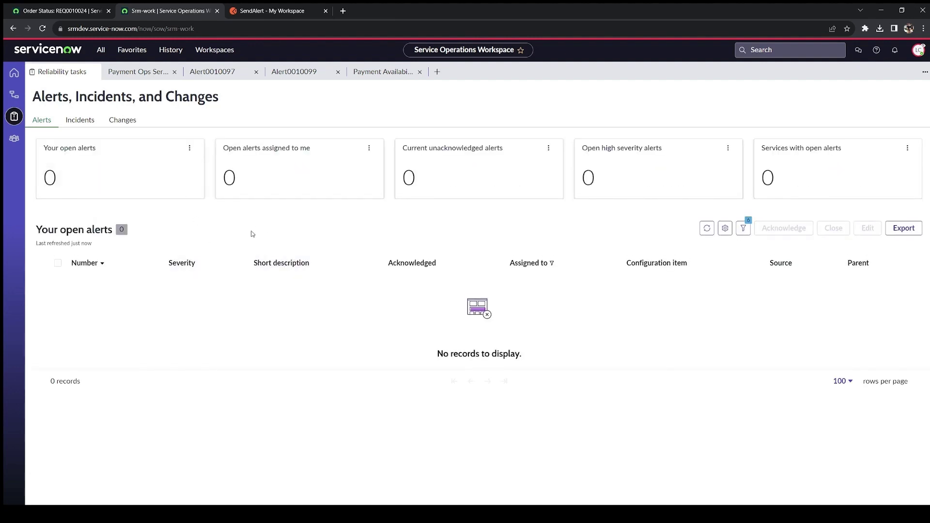
left_click(77, 121)
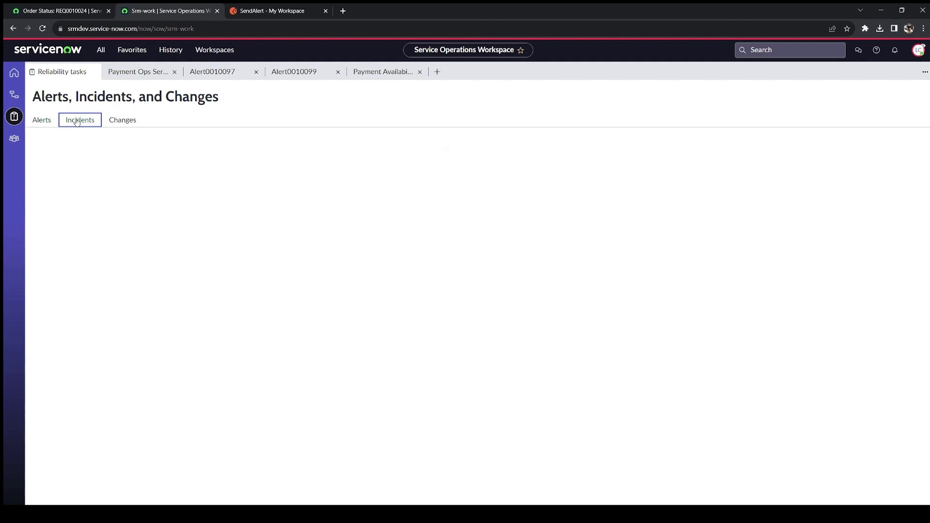
left_click(123, 121)
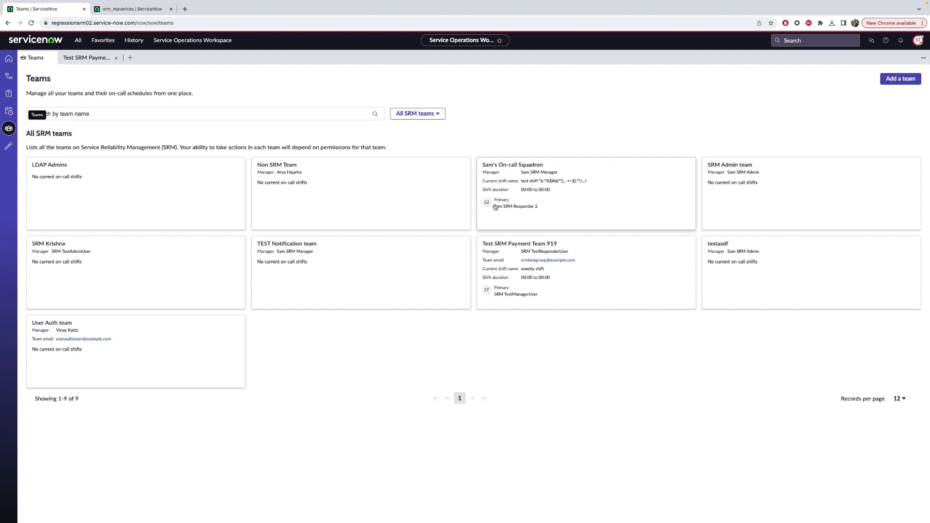
Open the schedule of Test SRM Payment Team 919 and inspect the details and members of its Daily Shift (Weekly)
left_click(521, 249)
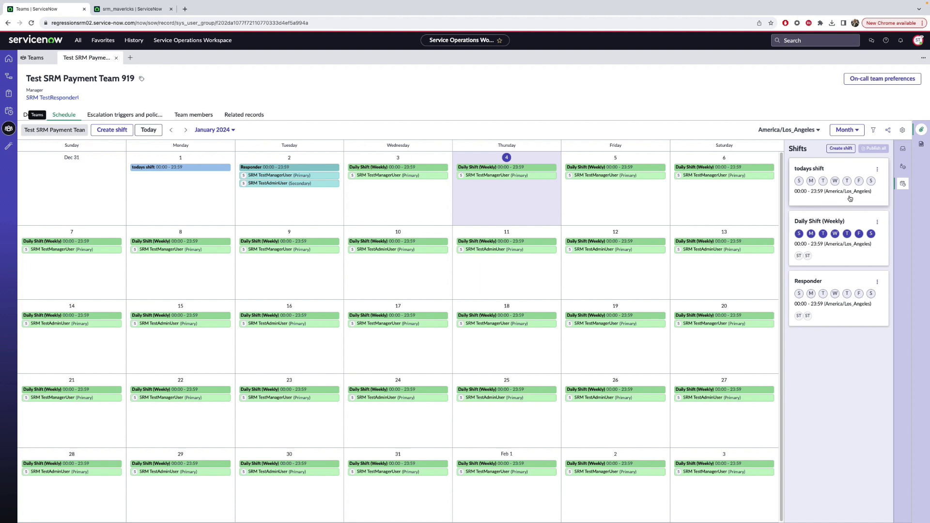
left_click(877, 223)
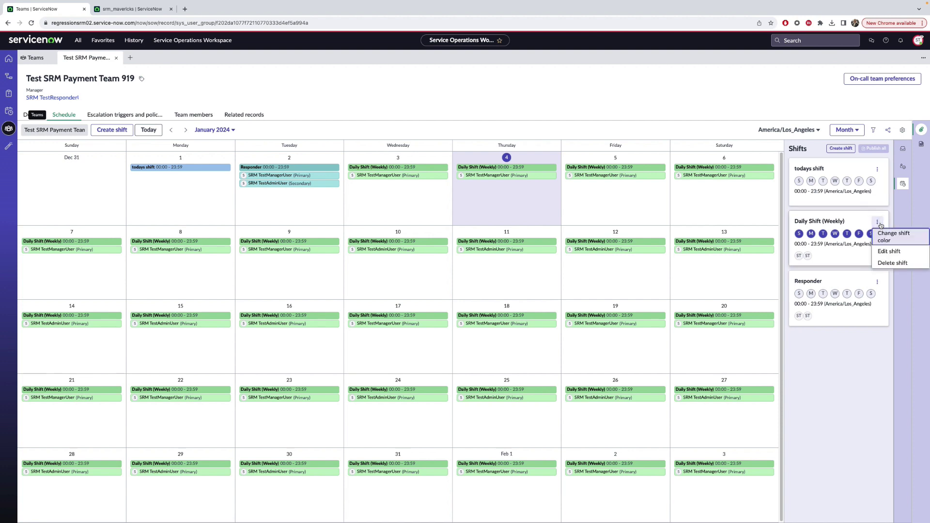
left_click(889, 251)
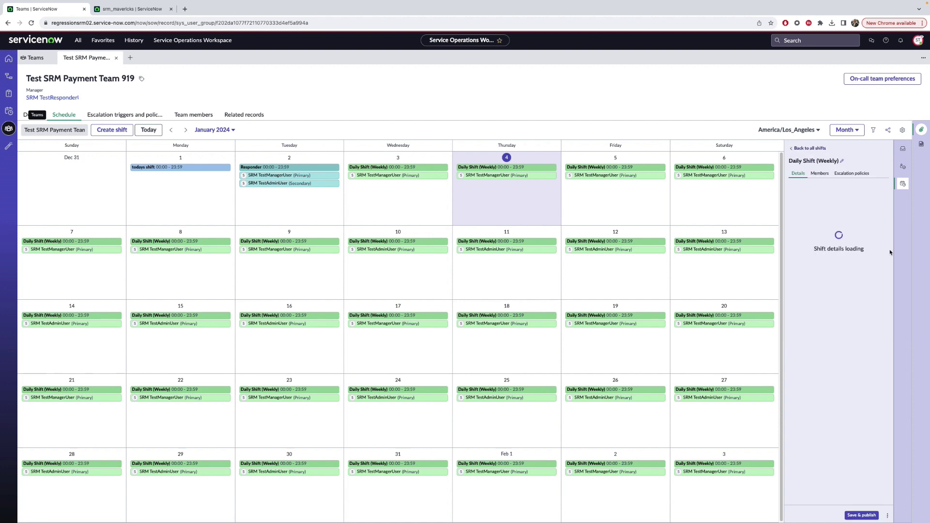
left_click(820, 174)
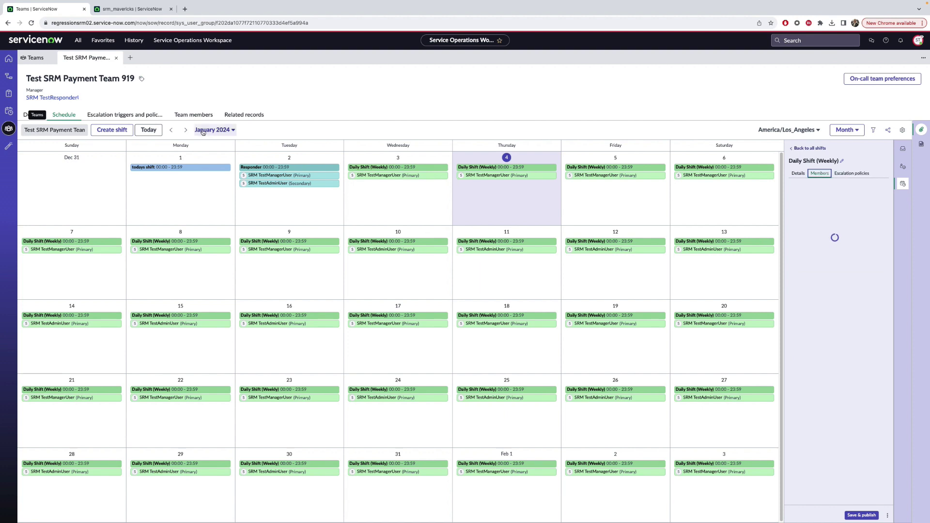
Examine the conditions of the team's Escalation Trigger for High priority Inc
left_click(145, 116)
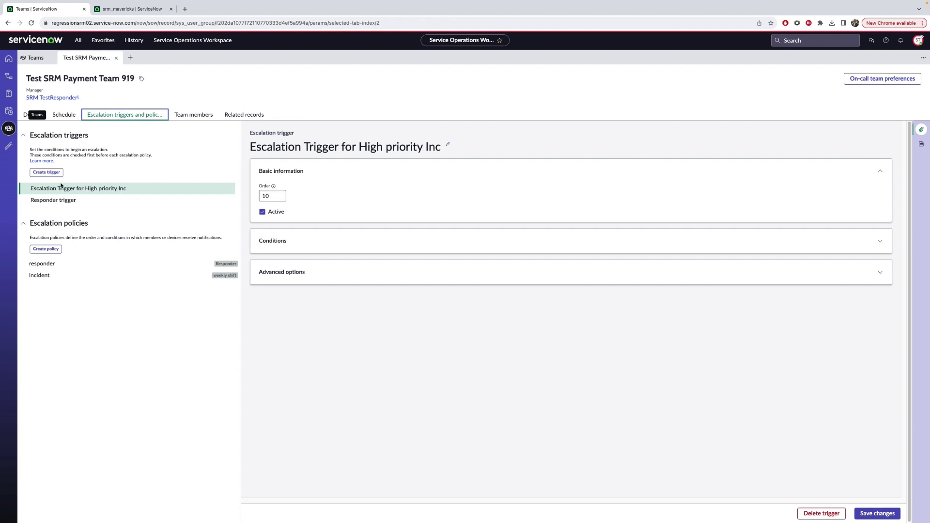
left_click(135, 191)
left_click(285, 241)
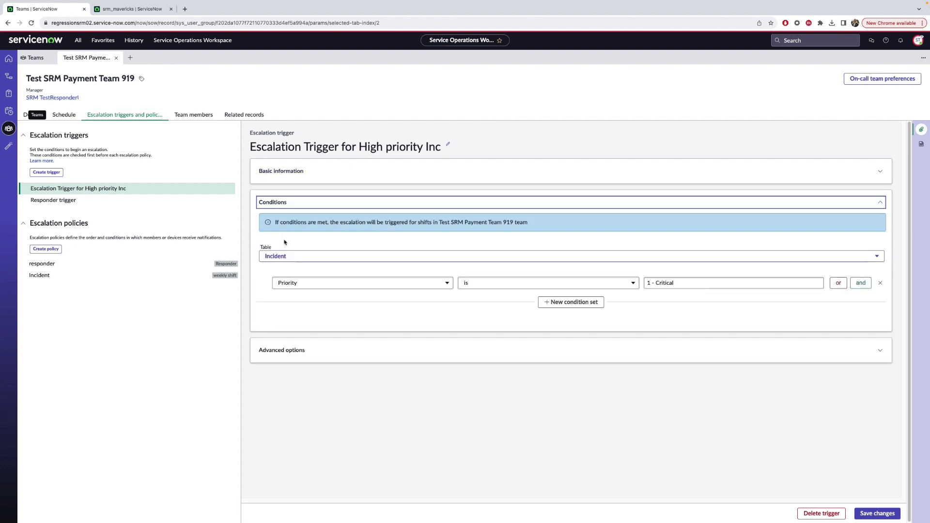
Open the responder escalation policy and inspect its escalation steps, including the wait time to the next step
left_click(65, 265)
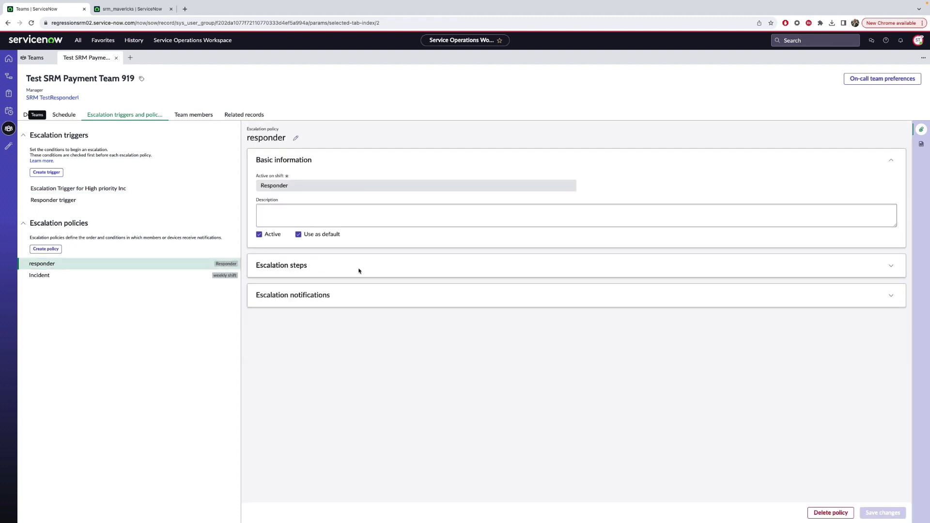
left_click(892, 266)
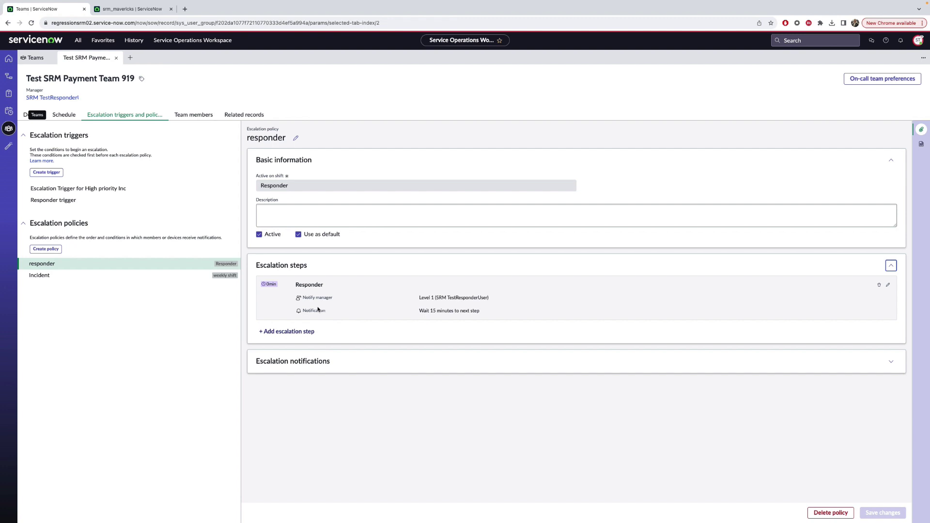
left_click_drag(422, 311, 462, 313)
left_click(469, 312)
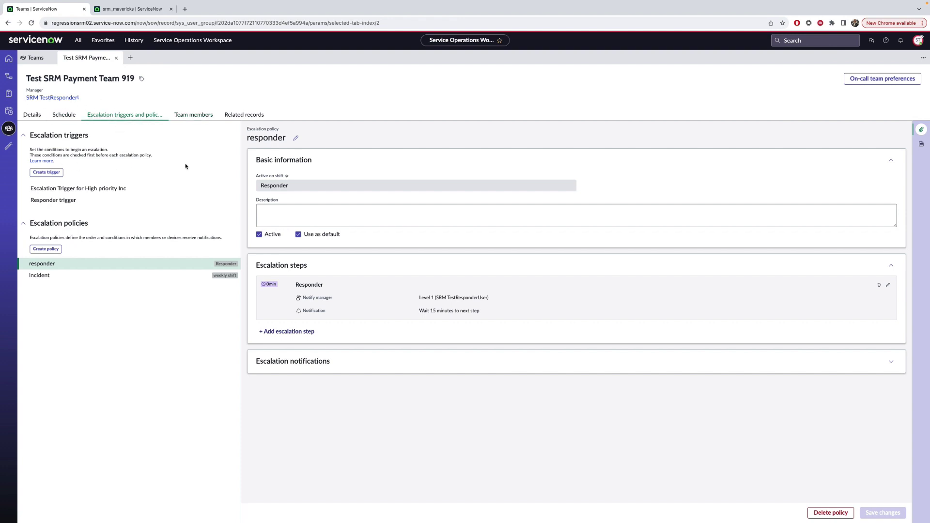
Switch to the S1 Incident Creation alert automation, check its srm_mavericks team selection and continue to the automation actions
key("ctrl+Tab")
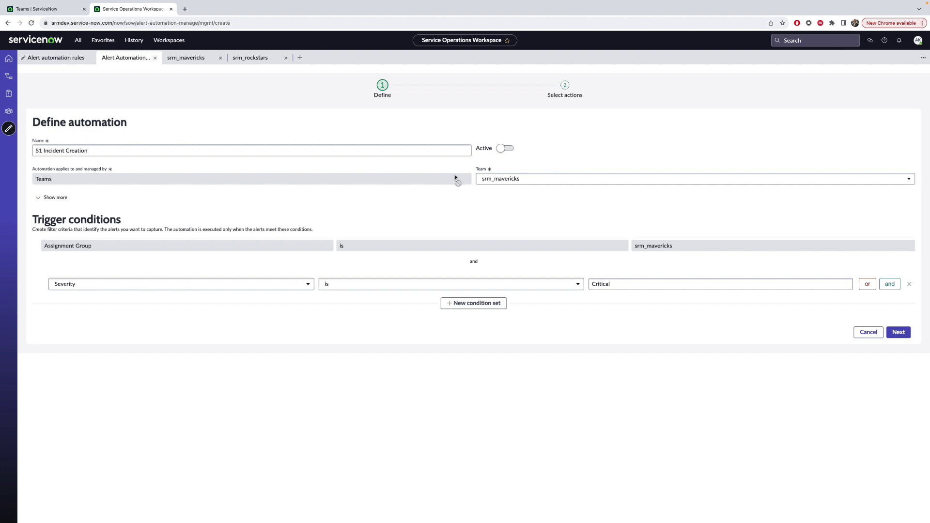
left_click(494, 180)
left_click(903, 335)
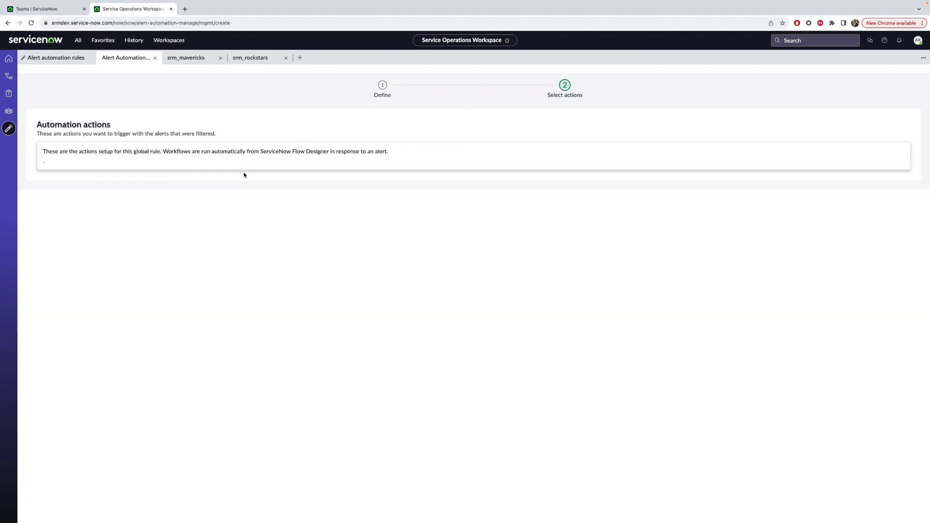
Return to the alert automation rules and view the Grouping rules
left_click(69, 59)
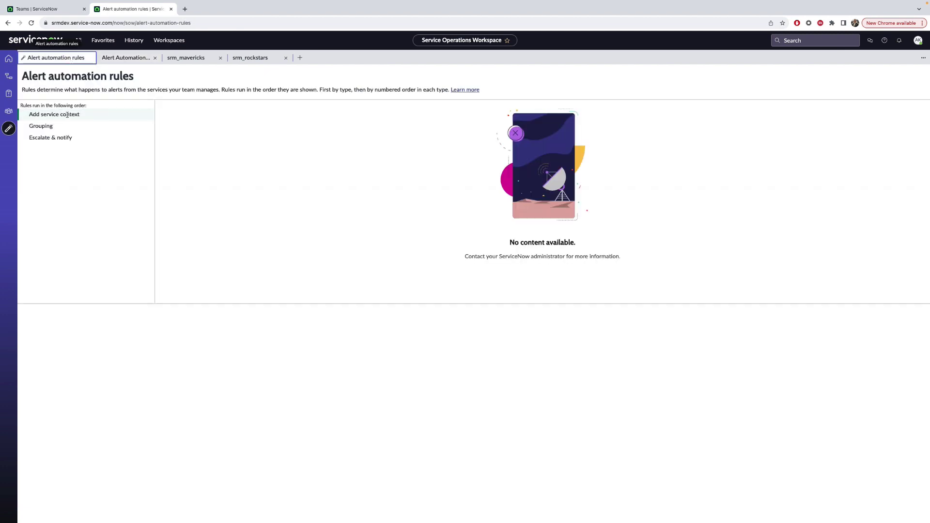
left_click(51, 130)
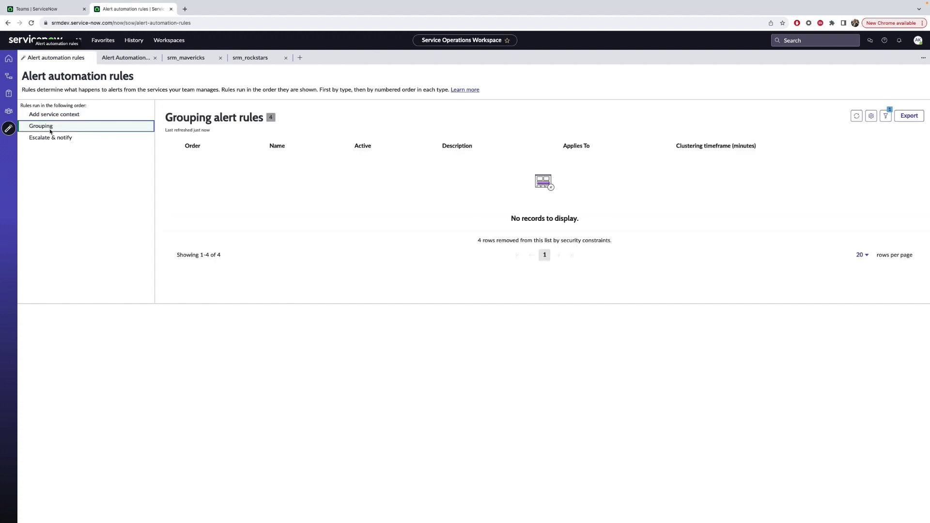